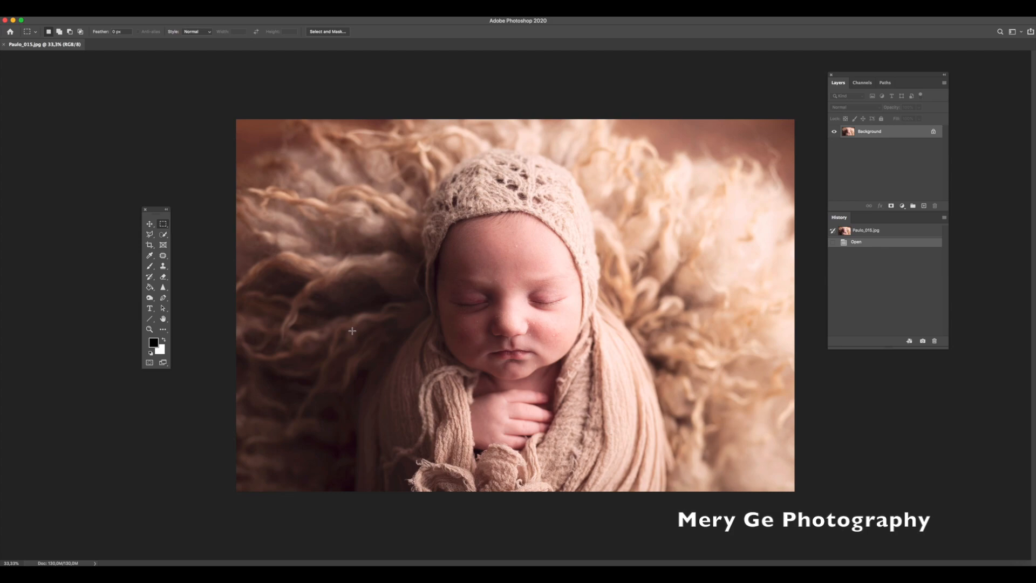
# - Examine the baby's face up close for dry flakes, white spots and redness on the forehead, nose, cheeks and lips
pyautogui.press('super+equal')
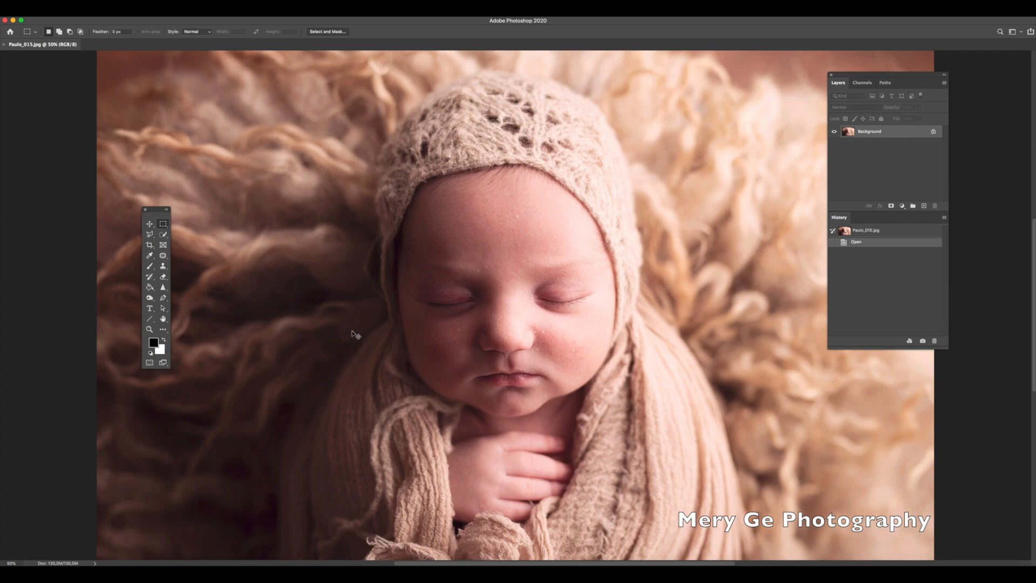
pyautogui.press('super+equal')
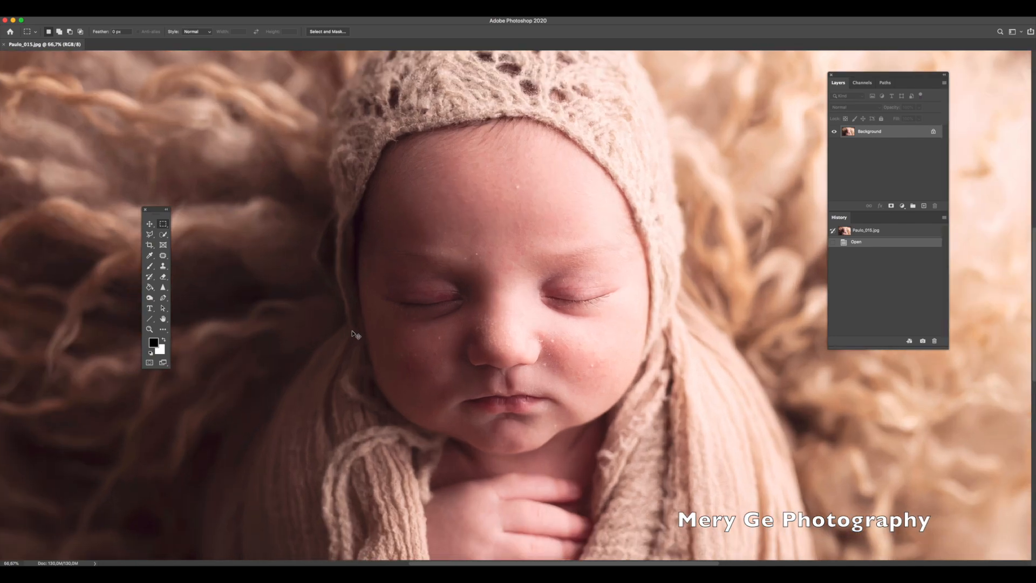
pyautogui.press('super+minus')
pyautogui.press('super+minus')
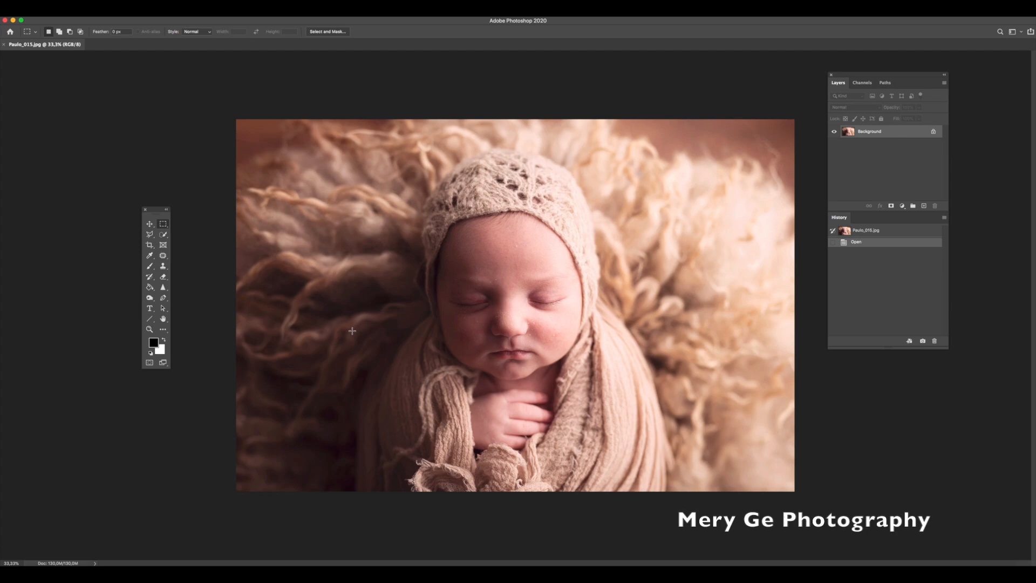
pyautogui.press('super+plus')
pyautogui.press('super+plus')
pyautogui.press('super+plus')
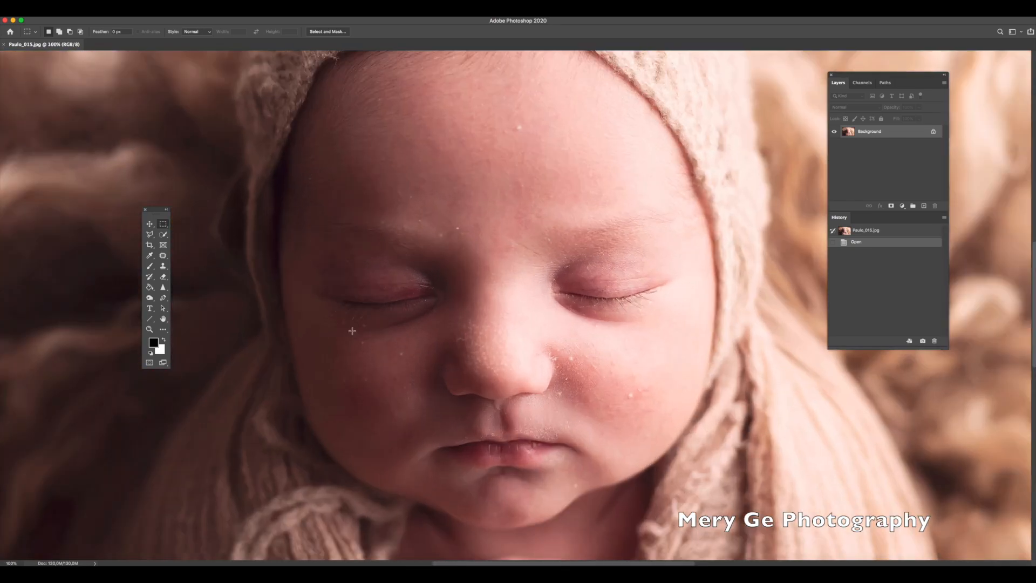
pyautogui.scroll(-3, 352, 330)
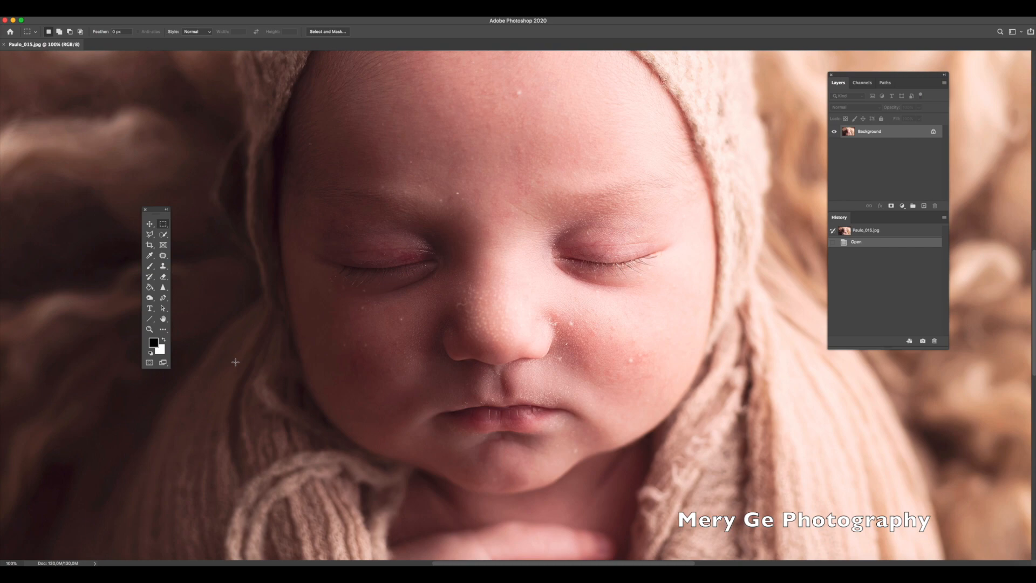
pyautogui.press('super+plus')
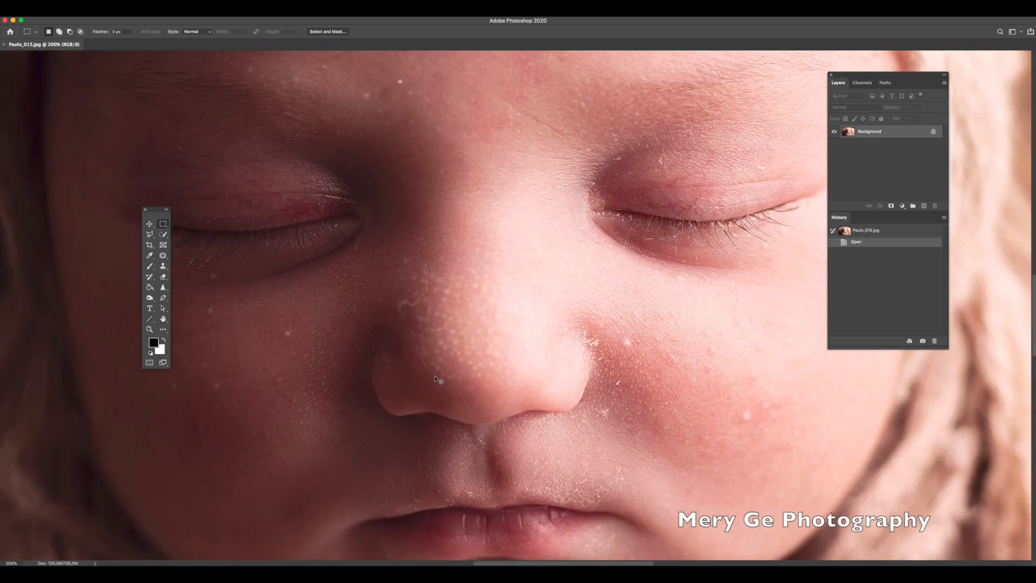
pyautogui.scroll(3, 435, 376)
pyautogui.hscroll(3, 435, 376)
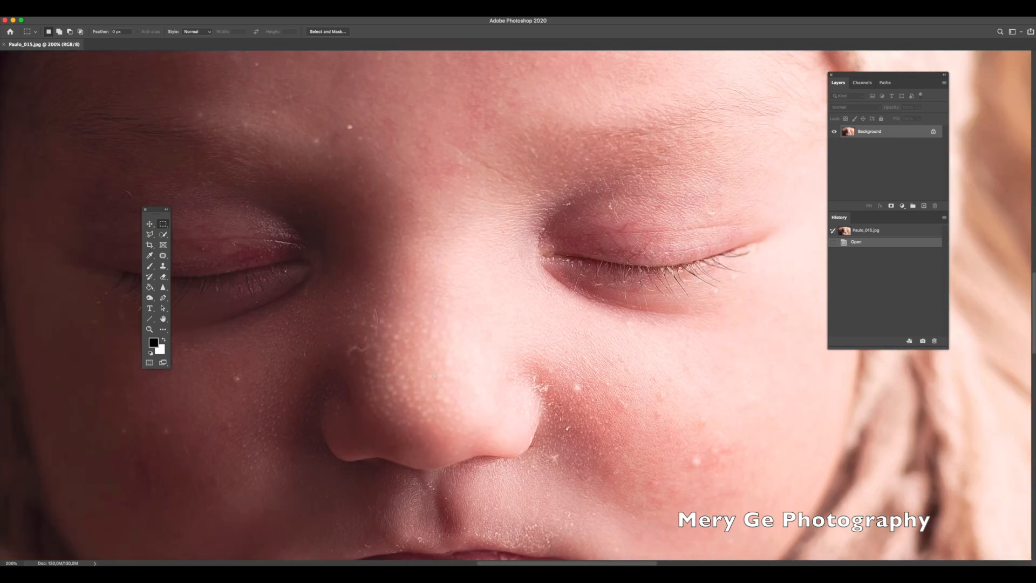
pyautogui.scroll(-5, 597, 408)
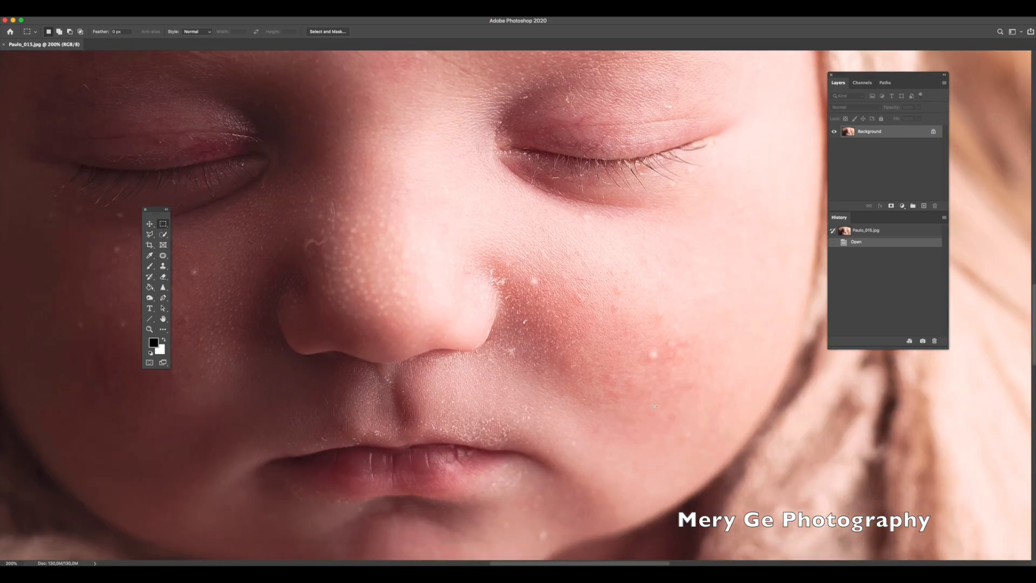
pyautogui.scroll(2, 664, 398)
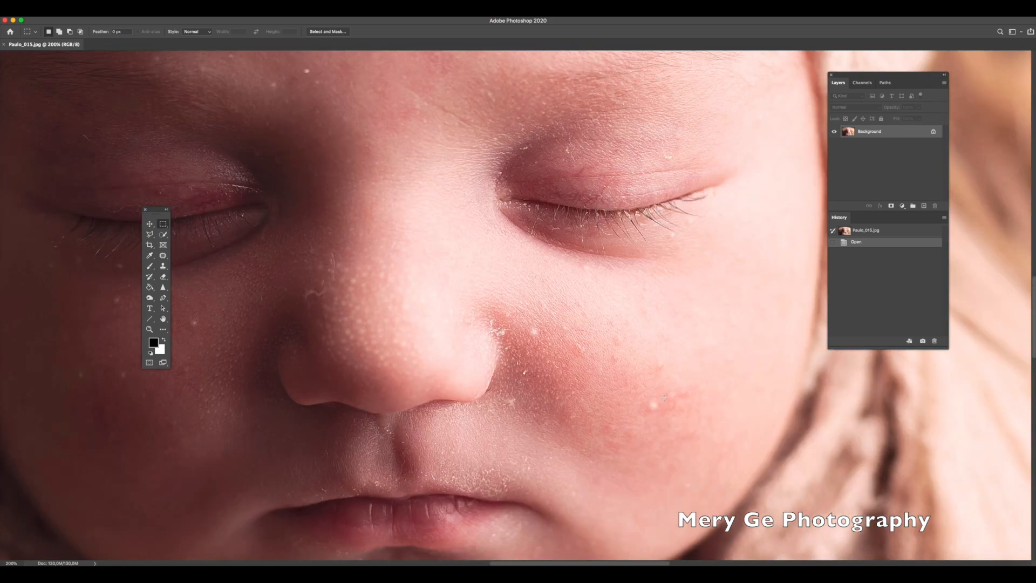
pyautogui.press('super+minus')
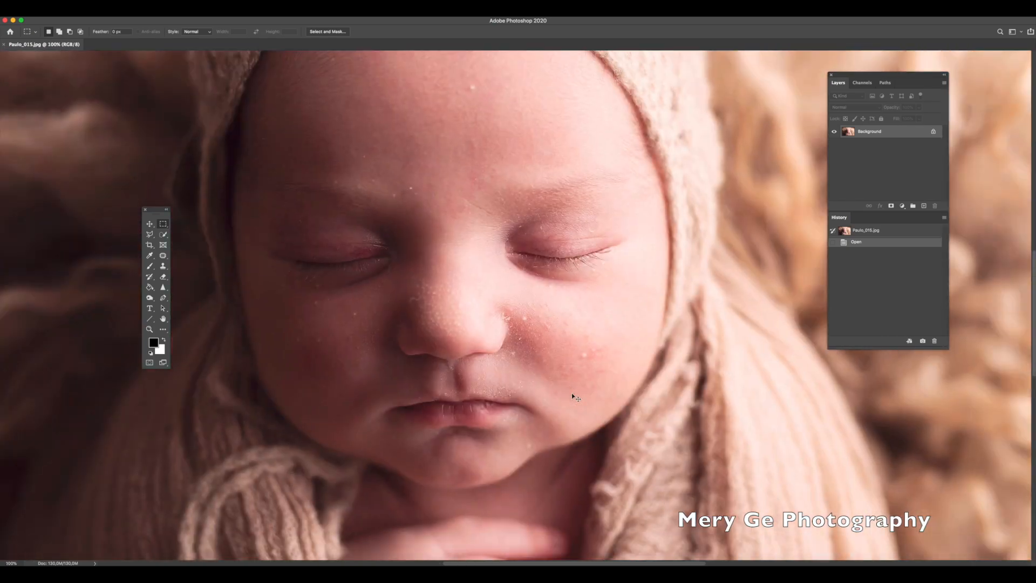
pyautogui.scroll(2, 572, 393)
pyautogui.scroll(-1, 572, 392)
pyautogui.hscroll(-1, 572, 392)
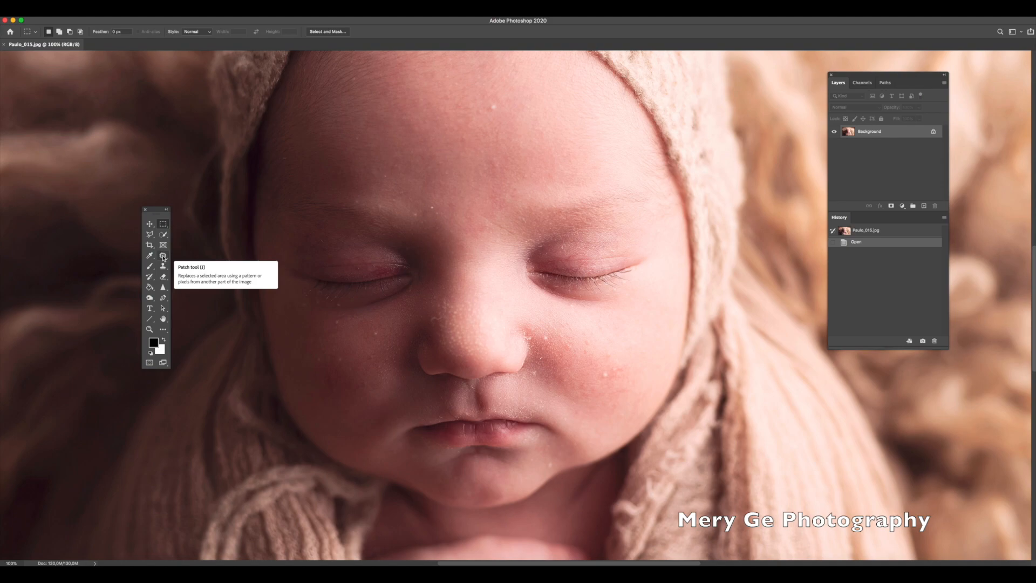
# - Set the Patch tool to Add to selection and outline the flakes on the forehead and the image-right eyelid
pyautogui.click(163, 256)
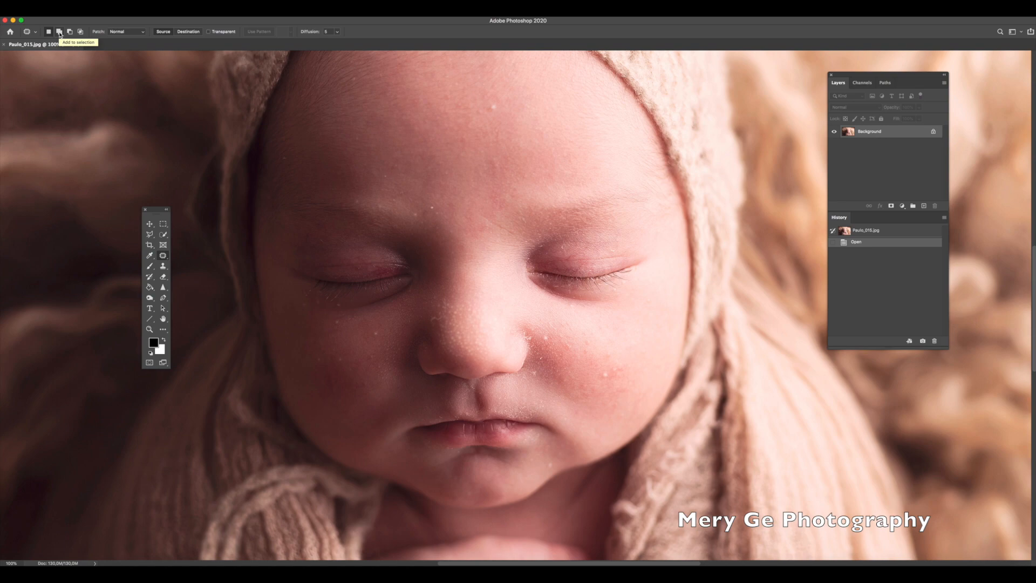
pyautogui.click(59, 33)
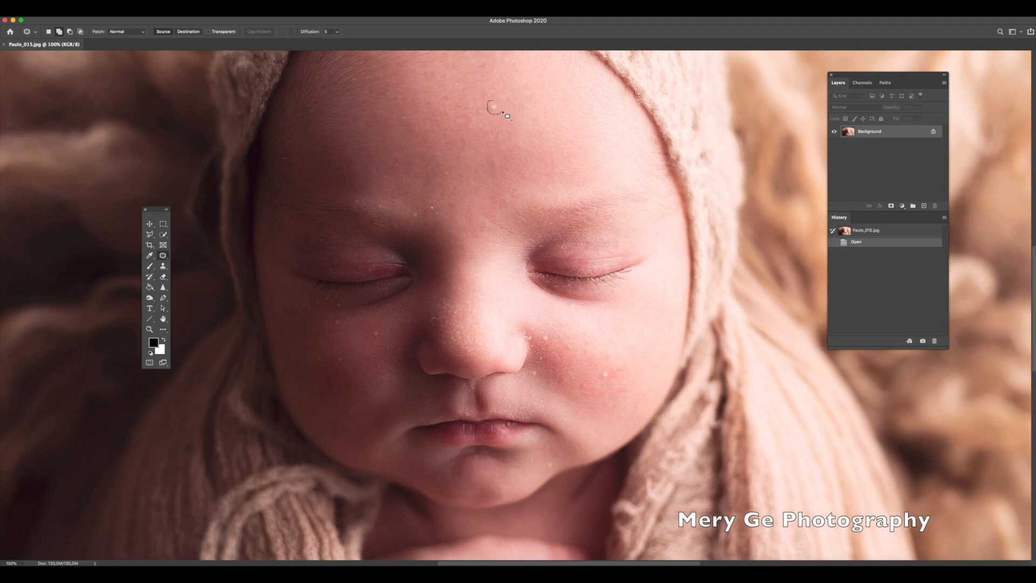
pyautogui.moveTo(500, 106); pyautogui.dragTo(486, 117)
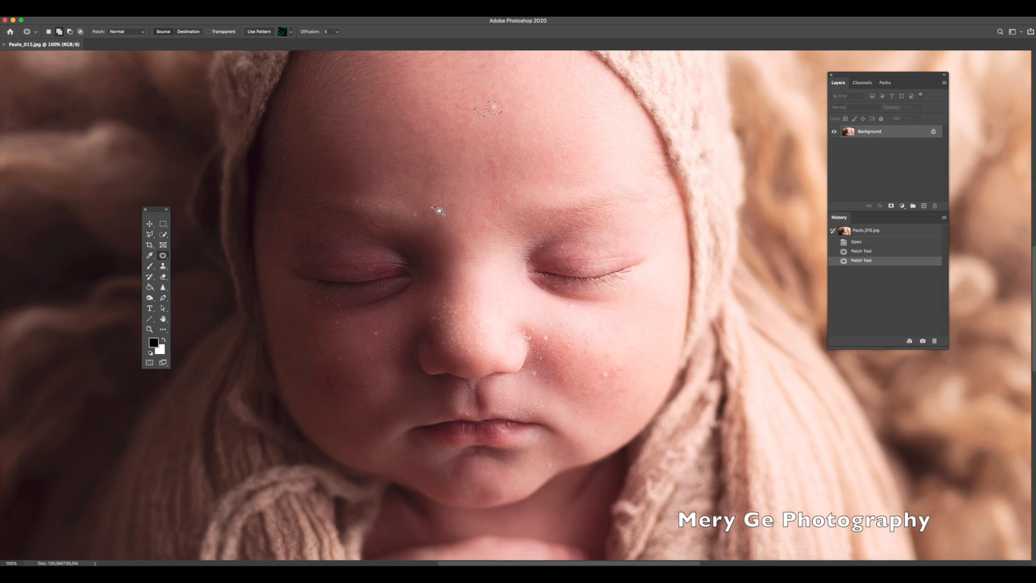
pyautogui.moveTo(437, 215)
pyautogui.mouseDown()
pyautogui.moveTo(413, 219)
pyautogui.moveTo(393, 198)
pyautogui.moveTo(356, 206)
pyautogui.moveTo(380, 174)
pyautogui.mouseUp()
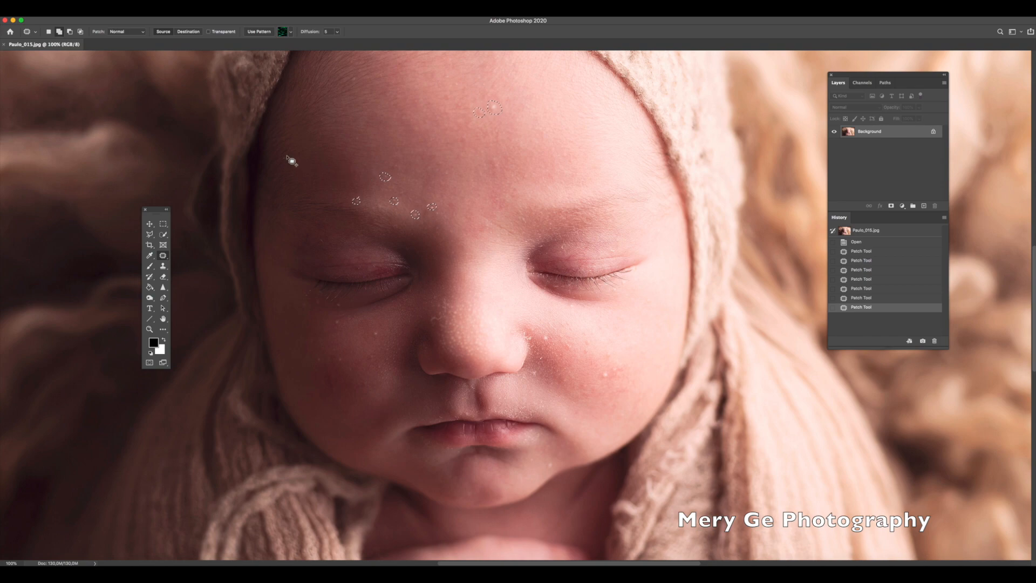
pyautogui.moveTo(286, 160); pyautogui.dragTo(283, 156)
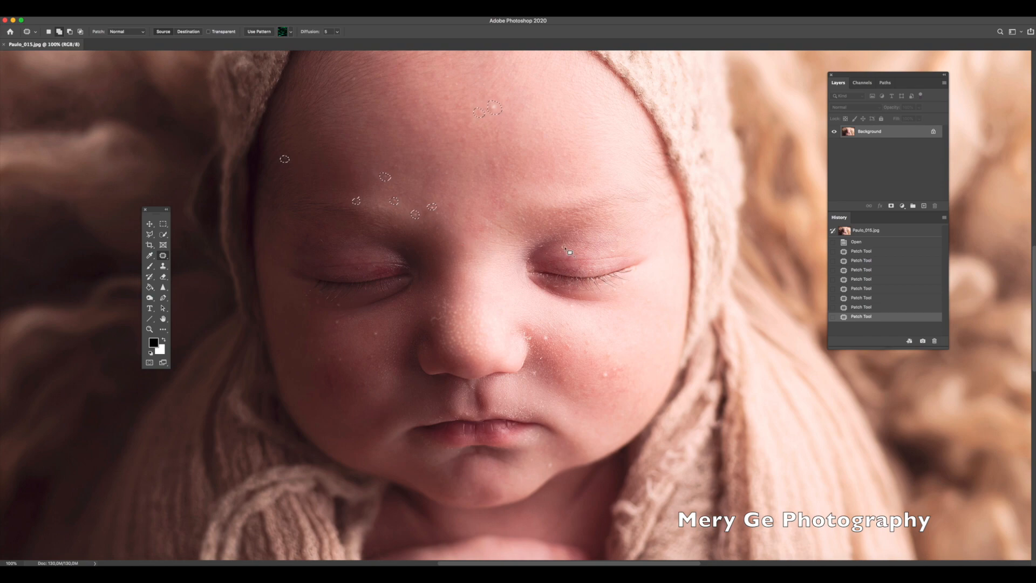
pyautogui.moveTo(563, 251); pyautogui.dragTo(542, 249)
pyautogui.moveTo(608, 253)
pyautogui.mouseDown()
pyautogui.moveTo(616, 248)
pyautogui.moveTo(610, 254)
pyautogui.mouseUp()
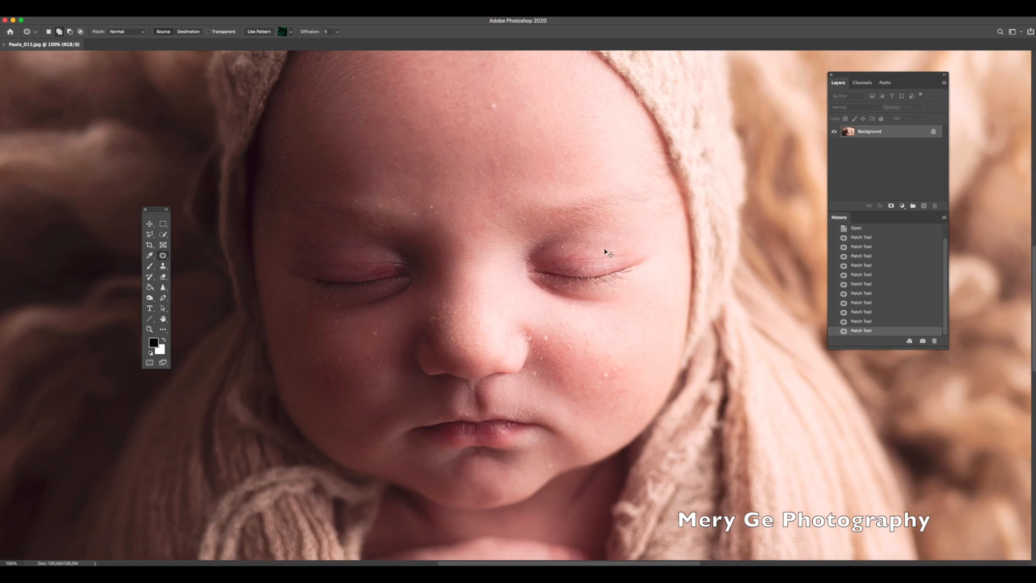
# - Add the flakes on the image-right cheek beside the nose and the mark on the nose's image-left side to the patch selection
pyautogui.scroll(1, 610, 254)
pyautogui.scroll(-3, 609, 253)
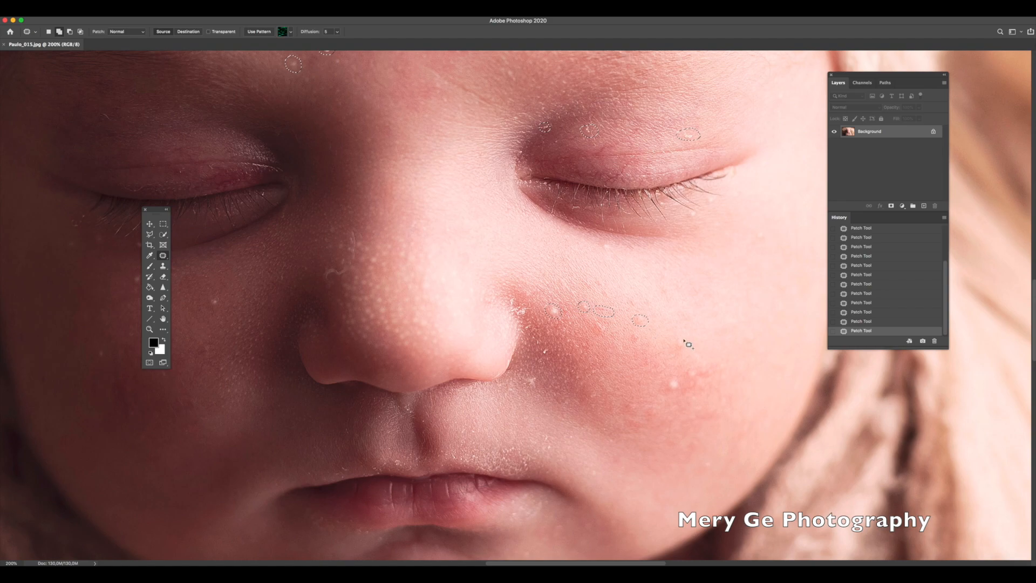
pyautogui.moveTo(686, 342)
pyautogui.mouseDown()
pyautogui.moveTo(669, 394)
pyautogui.moveTo(684, 392)
pyautogui.moveTo(670, 380)
pyautogui.moveTo(695, 366)
pyautogui.mouseUp()
pyautogui.moveTo(553, 350)
pyautogui.mouseDown()
pyautogui.moveTo(541, 356)
pyautogui.moveTo(552, 354)
pyautogui.mouseUp()
pyautogui.moveTo(533, 394); pyautogui.dragTo(529, 372)
pyautogui.moveTo(536, 309); pyautogui.dragTo(507, 295)
pyautogui.moveTo(331, 266)
pyautogui.mouseDown()
pyautogui.moveTo(327, 287)
pyautogui.moveTo(357, 261)
pyautogui.moveTo(358, 233)
pyautogui.moveTo(327, 281)
pyautogui.mouseUp()
# - Outline the spots and the larger red patch on the image-left cheek and under that eye as additional patch areas
pyautogui.hscroll(-8, 273, 294)
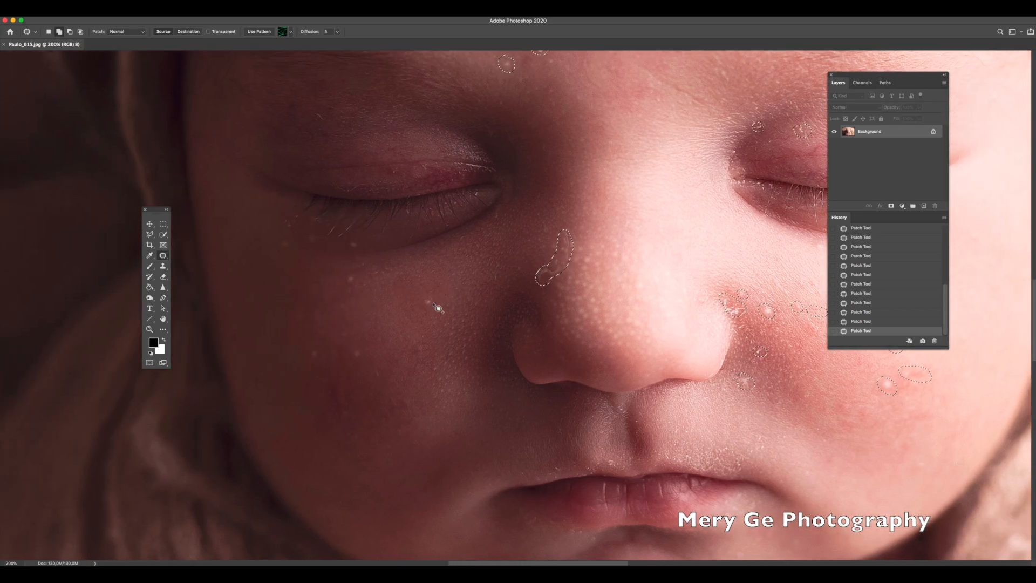
pyautogui.moveTo(420, 305)
pyautogui.mouseDown()
pyautogui.moveTo(423, 296)
pyautogui.moveTo(439, 308)
pyautogui.moveTo(429, 308)
pyautogui.mouseUp()
pyautogui.moveTo(360, 245)
pyautogui.mouseDown()
pyautogui.moveTo(275, 247)
pyautogui.moveTo(290, 244)
pyautogui.mouseUp()
pyautogui.moveTo(309, 348)
pyautogui.mouseDown()
pyautogui.moveTo(306, 358)
pyautogui.moveTo(358, 361)
pyautogui.moveTo(348, 335)
pyautogui.mouseUp()
pyautogui.moveTo(372, 369)
pyautogui.mouseDown()
pyautogui.moveTo(377, 375)
pyautogui.moveTo(330, 420)
pyautogui.moveTo(350, 401)
pyautogui.moveTo(323, 383)
pyautogui.mouseUp()
pyautogui.scroll(1, 318, 373)
pyautogui.moveTo(301, 313)
pyautogui.mouseDown()
pyautogui.moveTo(309, 334)
pyautogui.moveTo(303, 315)
pyautogui.mouseUp()
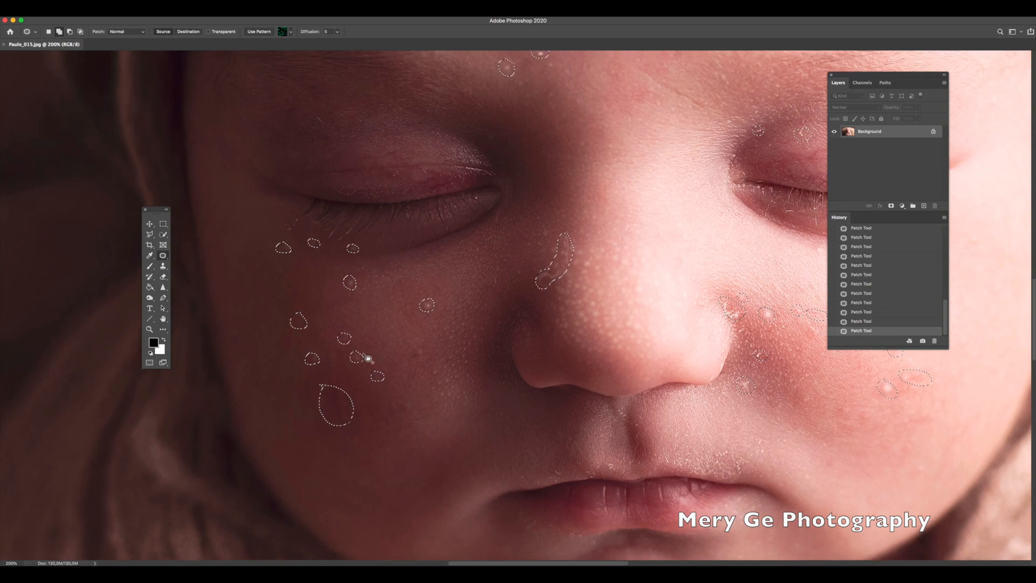
# - Add the blemishes on the chin, above the image-right mouth corner and on the lower cheek to the patch selection
pyautogui.scroll(-5, 370, 356)
pyautogui.hscroll(4, 370, 356)
pyautogui.hscroll(6, 381, 358)
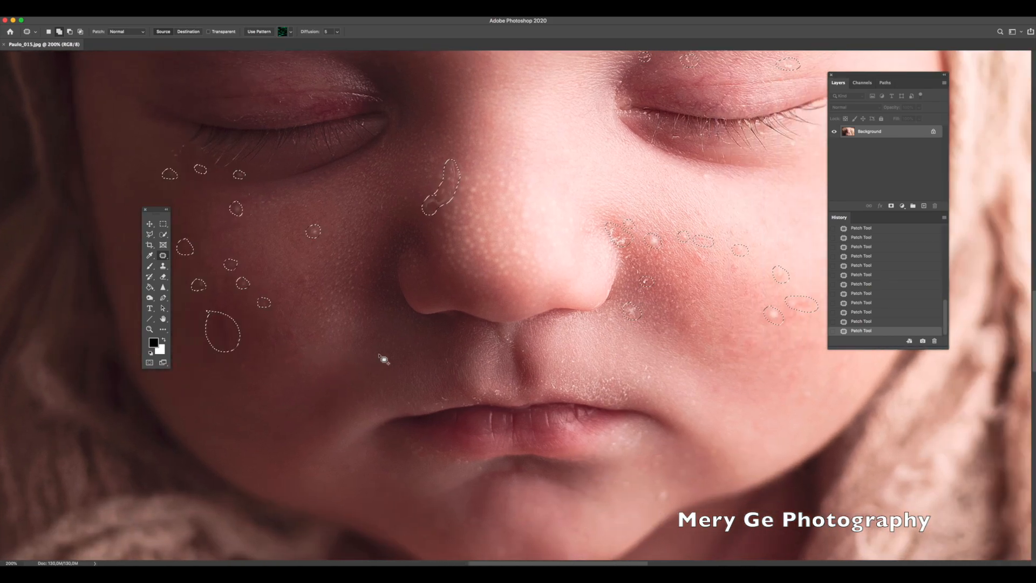
pyautogui.moveTo(609, 488)
pyautogui.mouseDown()
pyautogui.moveTo(600, 505)
pyautogui.moveTo(615, 488)
pyautogui.mouseUp()
pyautogui.moveTo(595, 383); pyautogui.dragTo(588, 359)
pyautogui.moveTo(662, 383); pyautogui.dragTo(669, 402)
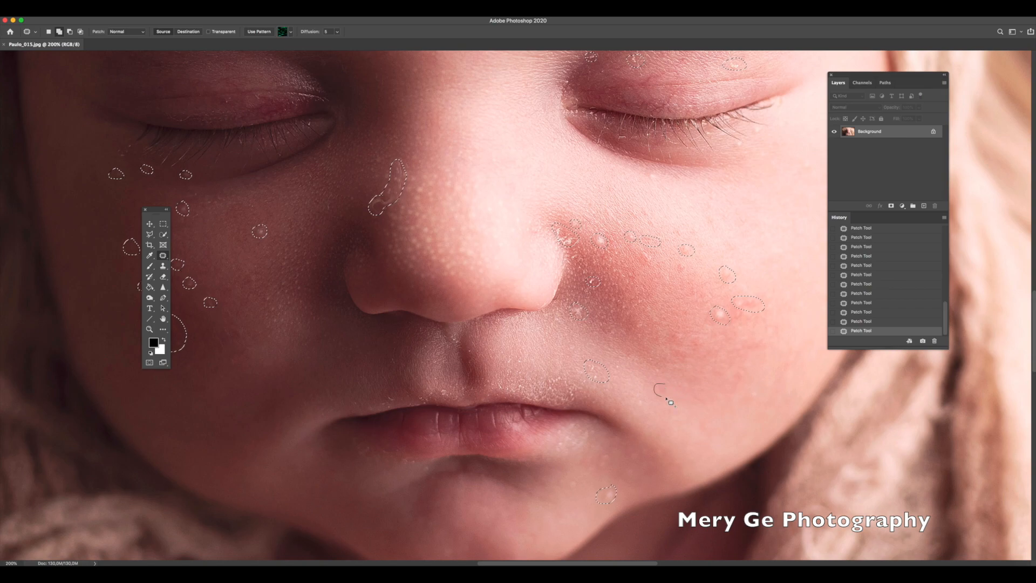
pyautogui.moveTo(749, 387)
pyautogui.mouseDown()
pyautogui.moveTo(751, 400)
pyautogui.moveTo(752, 390)
pyautogui.mouseUp()
# - Outline the remaining spots on the image-right upper cheek and beneath the eyelashes as additional patch areas
pyautogui.scroll(3, 686, 356)
pyautogui.moveTo(683, 351)
pyautogui.mouseDown()
pyautogui.moveTo(678, 364)
pyautogui.moveTo(680, 351)
pyautogui.moveTo(636, 342)
pyautogui.moveTo(680, 317)
pyautogui.mouseUp()
pyautogui.moveTo(650, 261); pyautogui.dragTo(650, 262)
pyautogui.moveTo(735, 234)
pyautogui.mouseDown()
pyautogui.moveTo(749, 243)
pyautogui.moveTo(736, 232)
pyautogui.mouseUp()
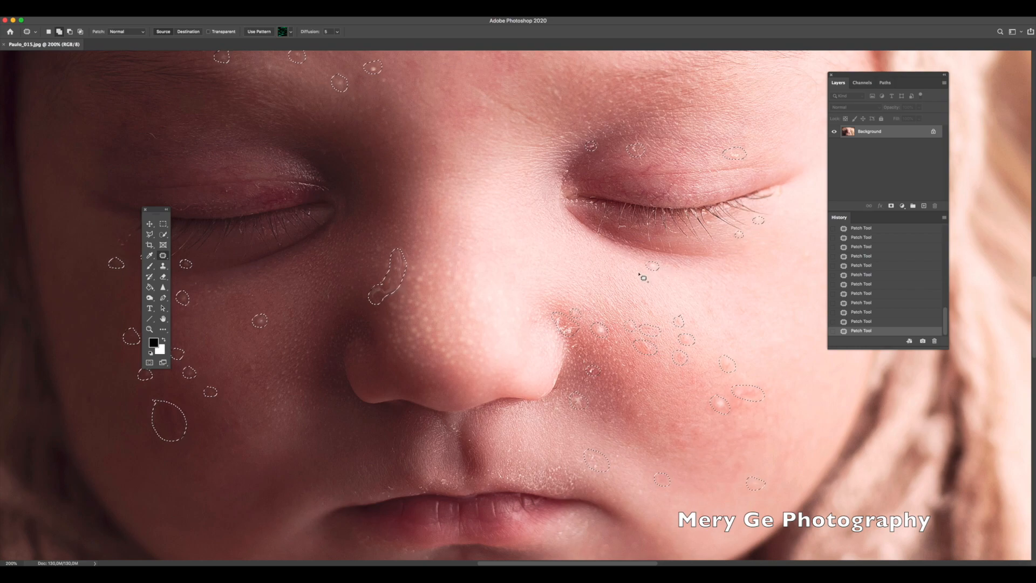
# - Add the flakes along the upper lip, below the lower lip and on the chin to the patch selection
pyautogui.scroll(8, 624, 277)
pyautogui.scroll(-10, 624, 278)
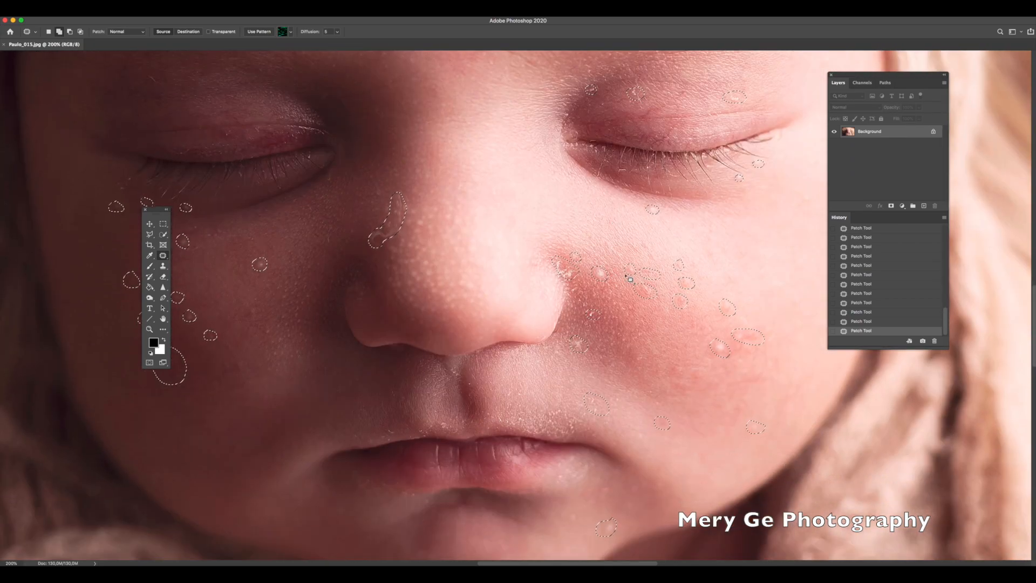
pyautogui.scroll(-1, 621, 286)
pyautogui.moveTo(386, 407); pyautogui.dragTo(387, 407)
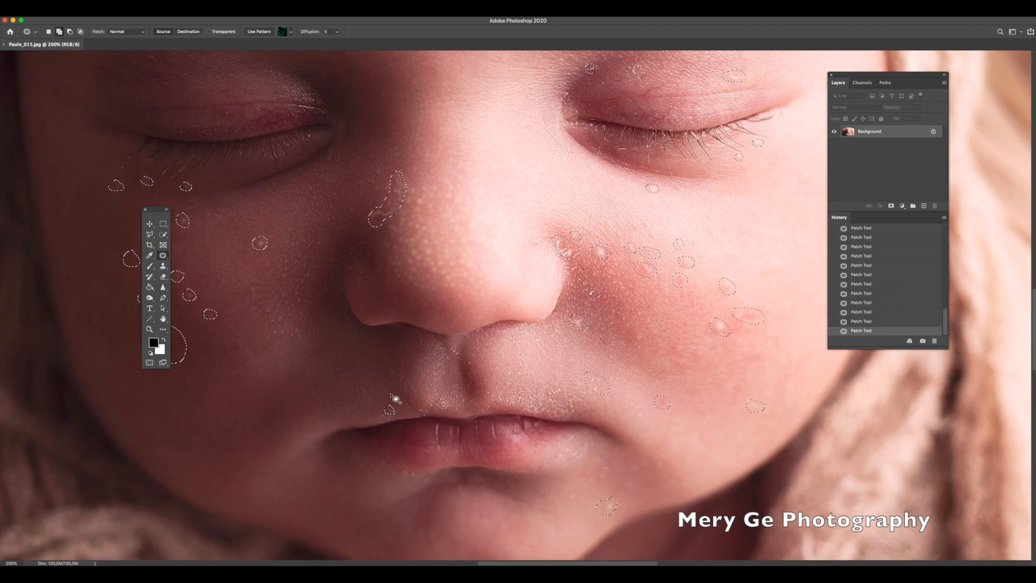
pyautogui.scroll(-2, 394, 406)
pyautogui.moveTo(413, 426); pyautogui.dragTo(429, 431)
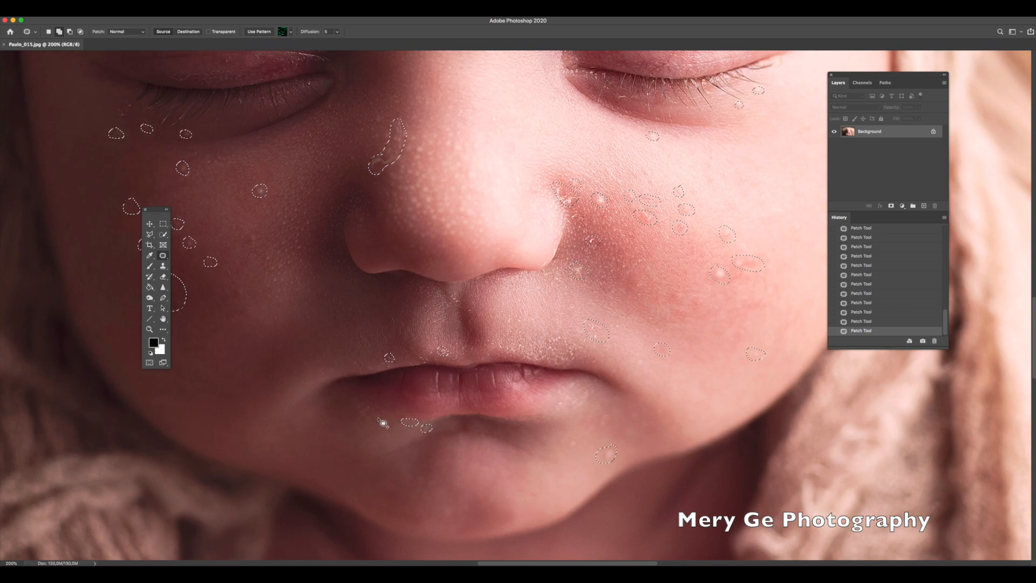
pyautogui.moveTo(372, 413)
pyautogui.mouseDown()
pyautogui.moveTo(353, 415)
pyautogui.moveTo(379, 419)
pyautogui.moveTo(372, 413)
pyautogui.mouseUp()
pyautogui.moveTo(446, 502)
pyautogui.mouseDown()
pyautogui.moveTo(438, 509)
pyautogui.moveTo(459, 519)
pyautogui.moveTo(438, 505)
pyautogui.mouseUp()
pyautogui.scroll(2, 431, 505)
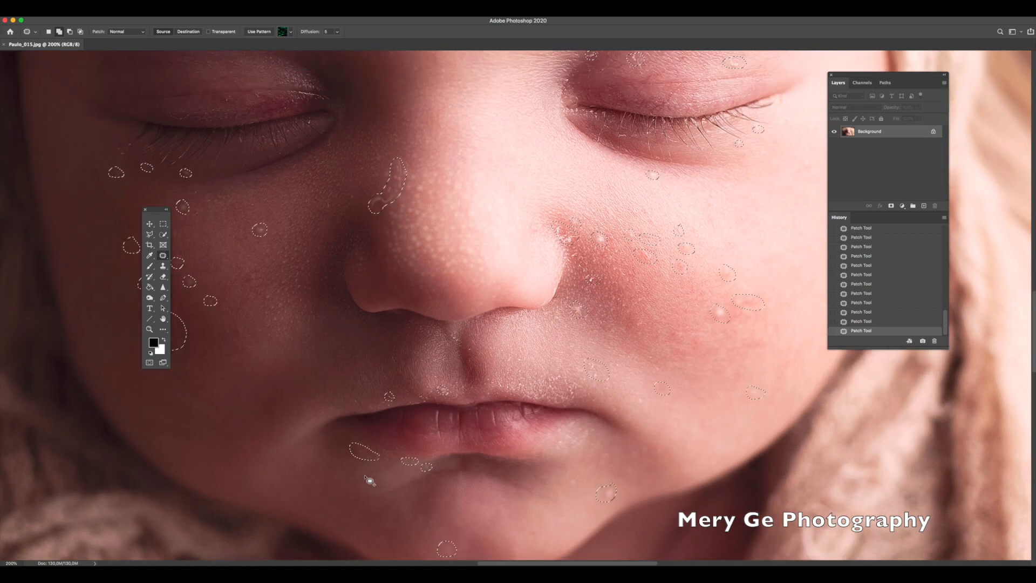
# - Outline the small spots on the image-left cheek near the nose and at the inner eye corner as patch areas
pyautogui.moveTo(258, 276)
pyautogui.mouseDown()
pyautogui.moveTo(249, 282)
pyautogui.moveTo(258, 275)
pyautogui.moveTo(265, 300)
pyautogui.mouseUp()
pyautogui.scroll(1, 567, 283)
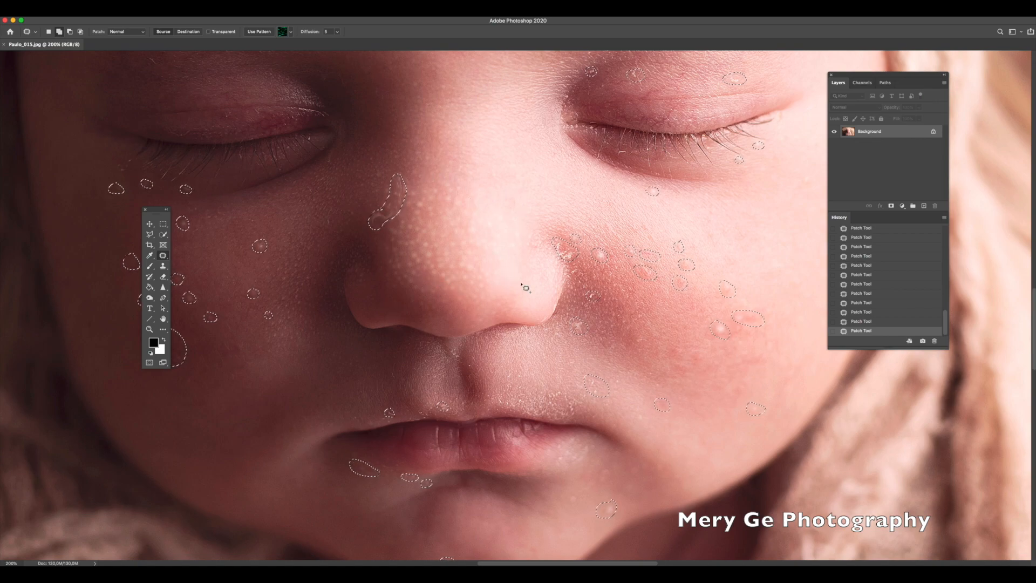
pyautogui.scroll(1, 627, 334)
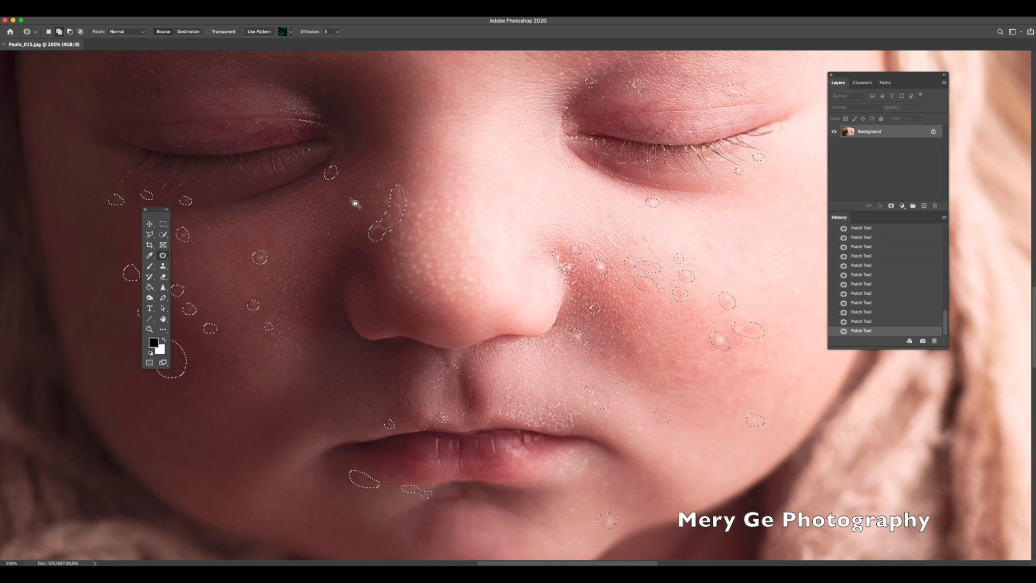
# - Add the marks on the image-left eyelid and just below its eyebrow to the patch selection
pyautogui.hscroll(-4, 369, 204)
pyautogui.scroll(1, 368, 203)
pyautogui.hscroll(-2, 369, 204)
pyautogui.scroll(2, 369, 203)
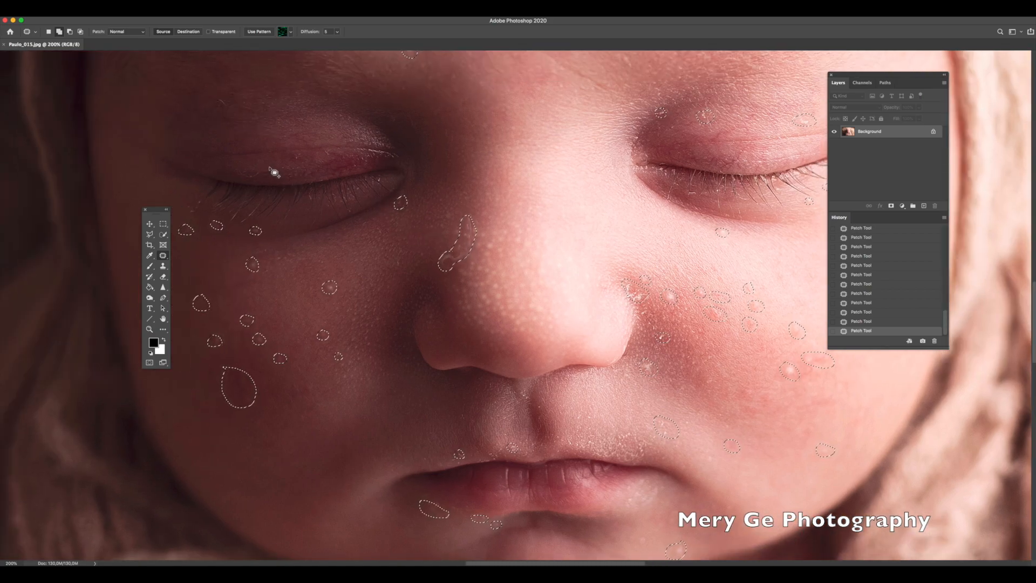
pyautogui.moveTo(272, 167)
pyautogui.mouseDown()
pyautogui.moveTo(232, 170)
pyautogui.moveTo(277, 168)
pyautogui.mouseUp()
pyautogui.moveTo(222, 101)
pyautogui.mouseDown()
pyautogui.moveTo(240, 108)
pyautogui.moveTo(221, 97)
pyautogui.mouseUp()
pyautogui.scroll(2, 478, 191)
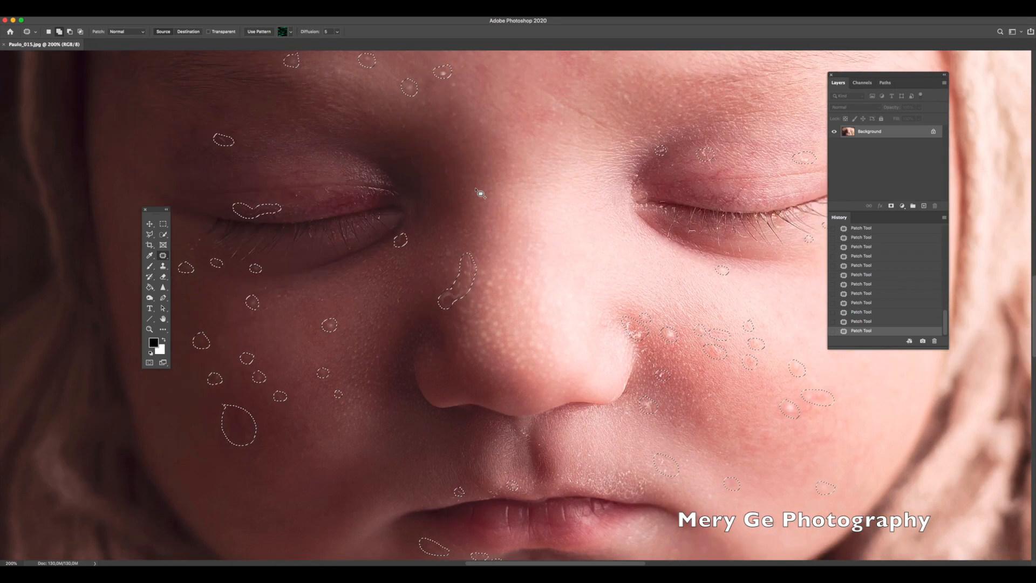
# - Fill all the selected skin spots using Content-Aware with Color Adaptation, Normal mode and 100% opacity, and clear the selection
pyautogui.press('super+minus')
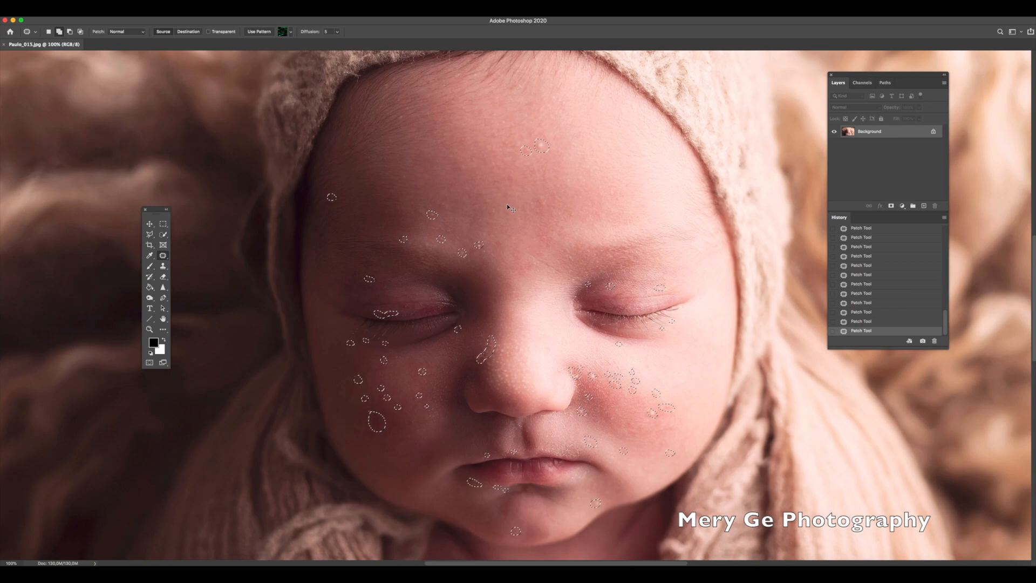
pyautogui.press('super+minus')
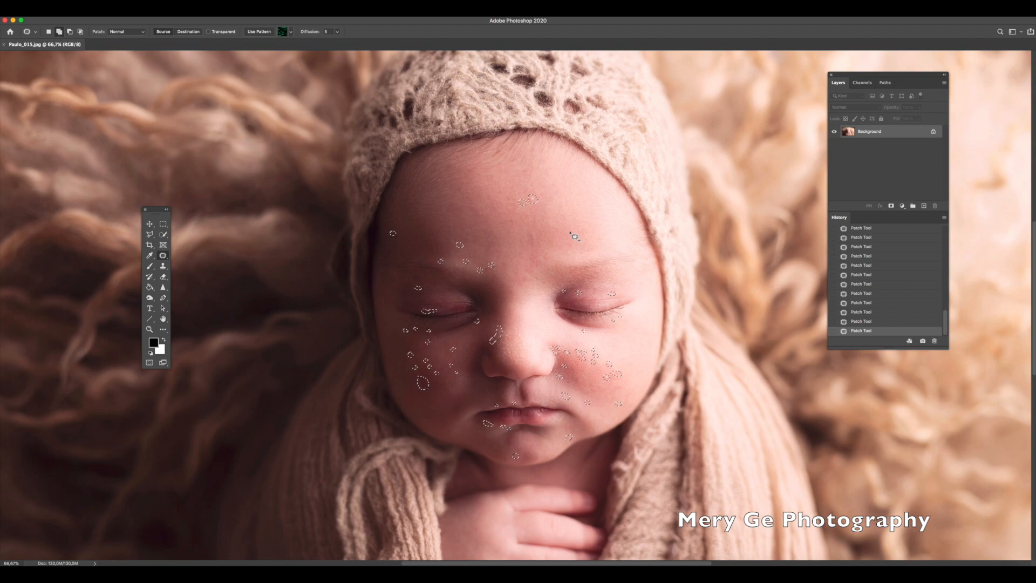
pyautogui.hotkey('shift', 'F5')
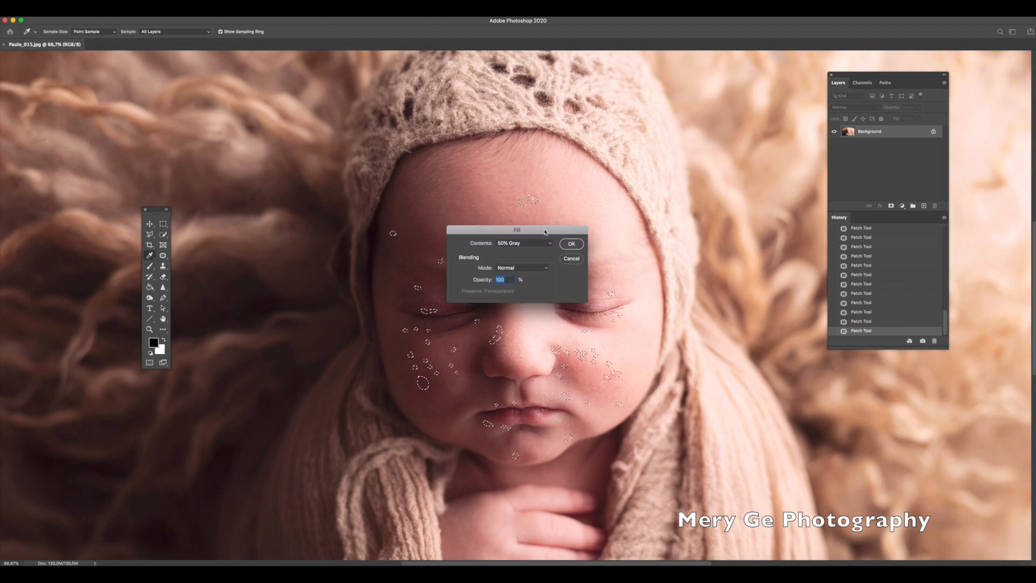
pyautogui.moveTo(545, 232); pyautogui.dragTo(543, 221)
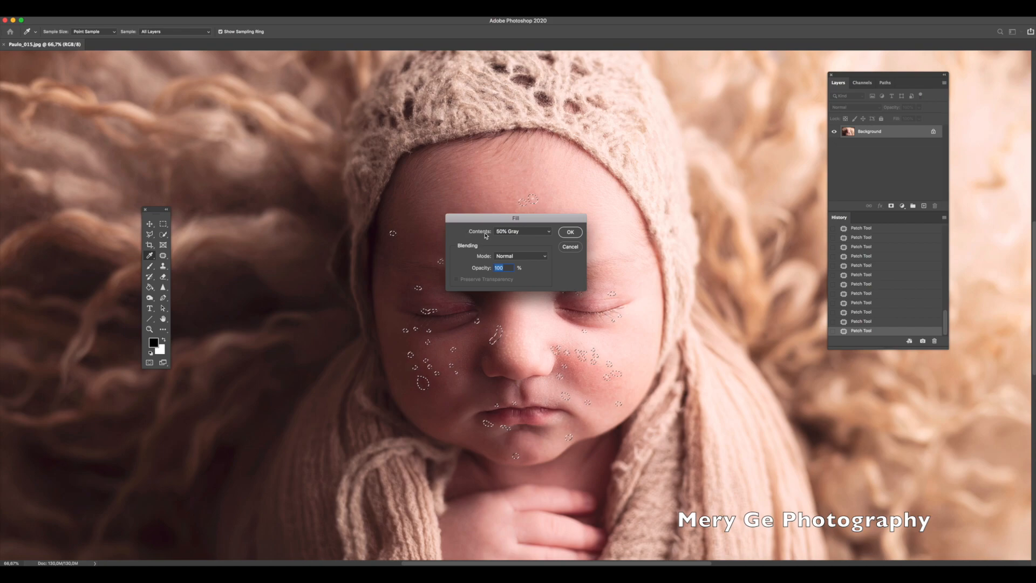
pyautogui.click(547, 232)
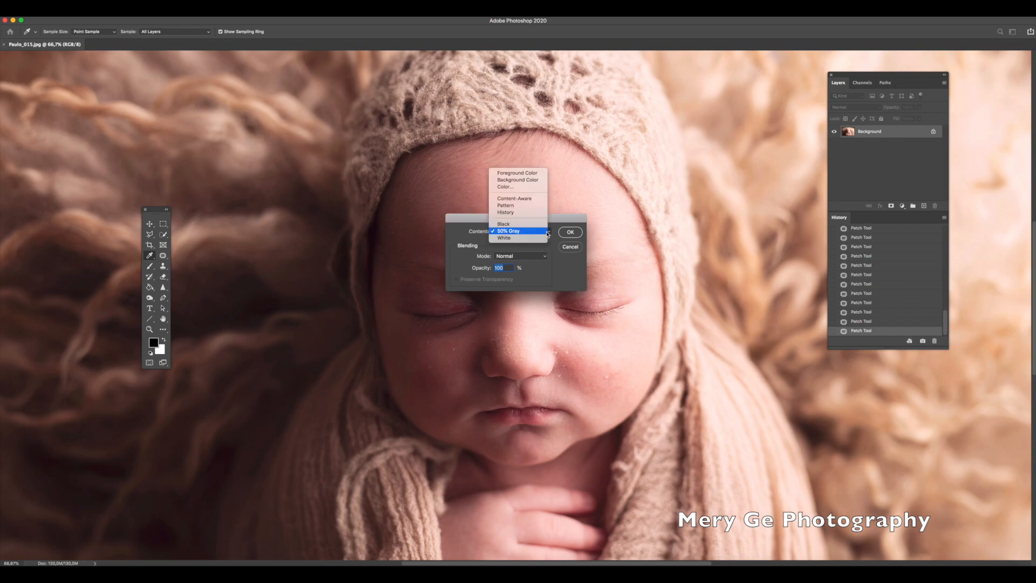
pyautogui.click(529, 199)
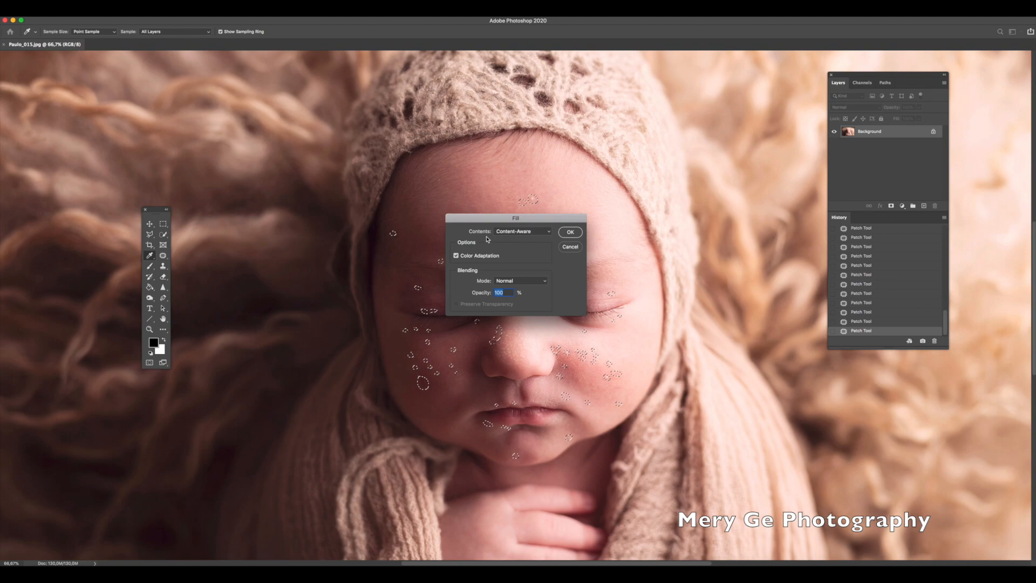
pyautogui.click(456, 256)
pyautogui.click(571, 234)
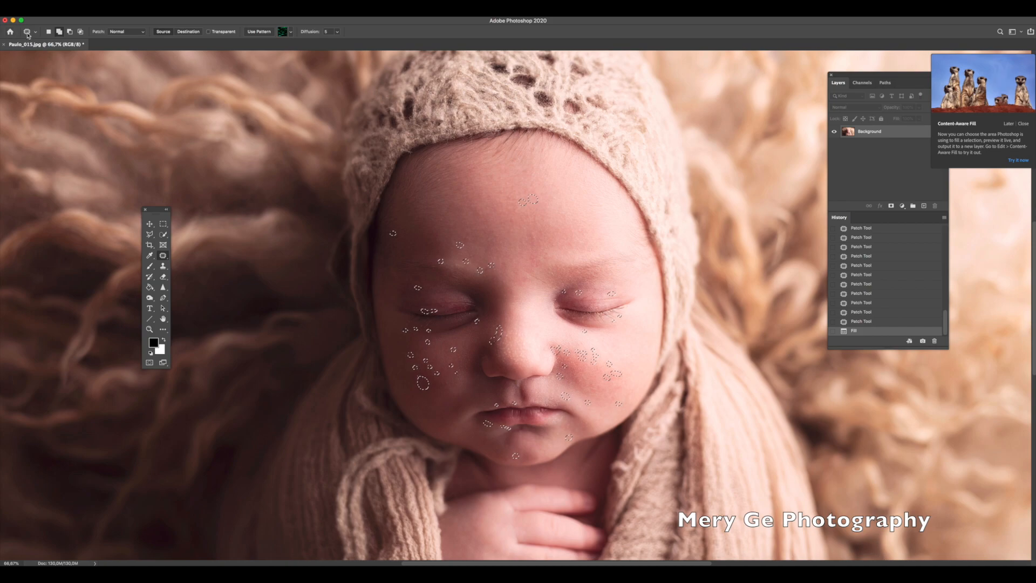
pyautogui.click(163, 224)
pyautogui.moveTo(197, 230); pyautogui.dragTo(199, 231)
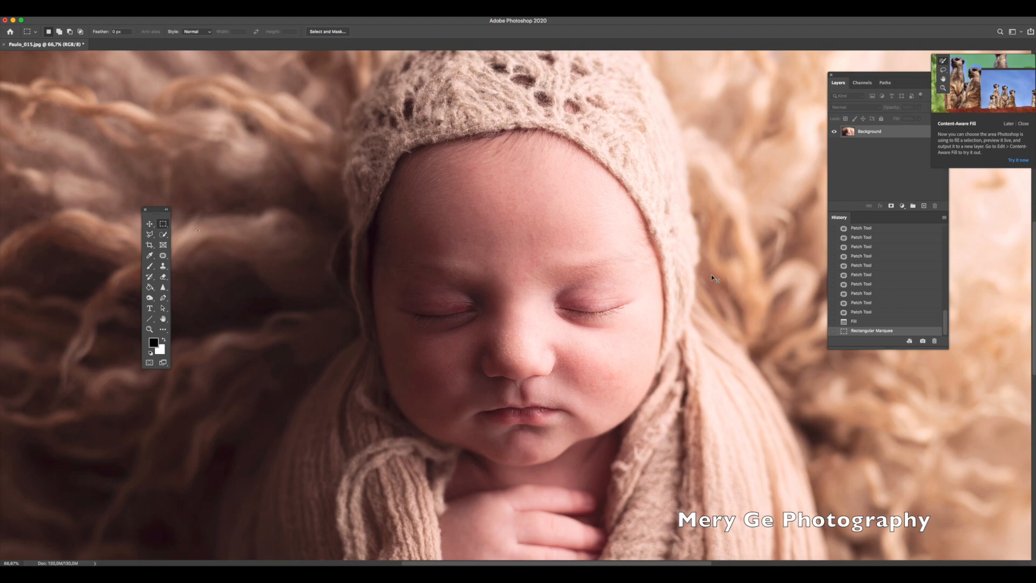
# - Compare the retouched face with the original opening state in the history, close up, and return to the latest state
pyautogui.press('super+plus')
pyautogui.scroll(-2, 711, 275)
pyautogui.scroll(-2, 711, 274)
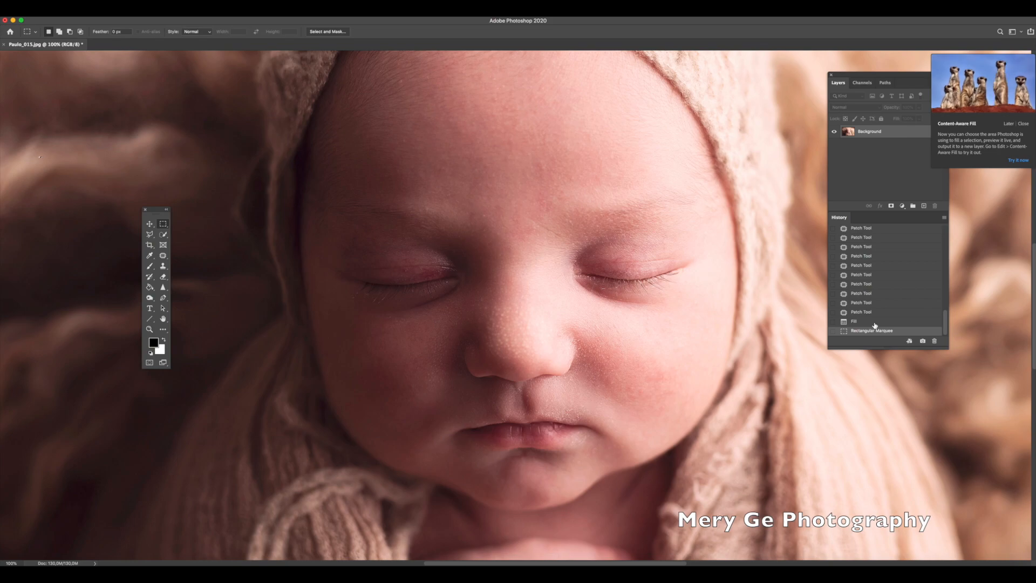
pyautogui.scroll(10, 874, 324)
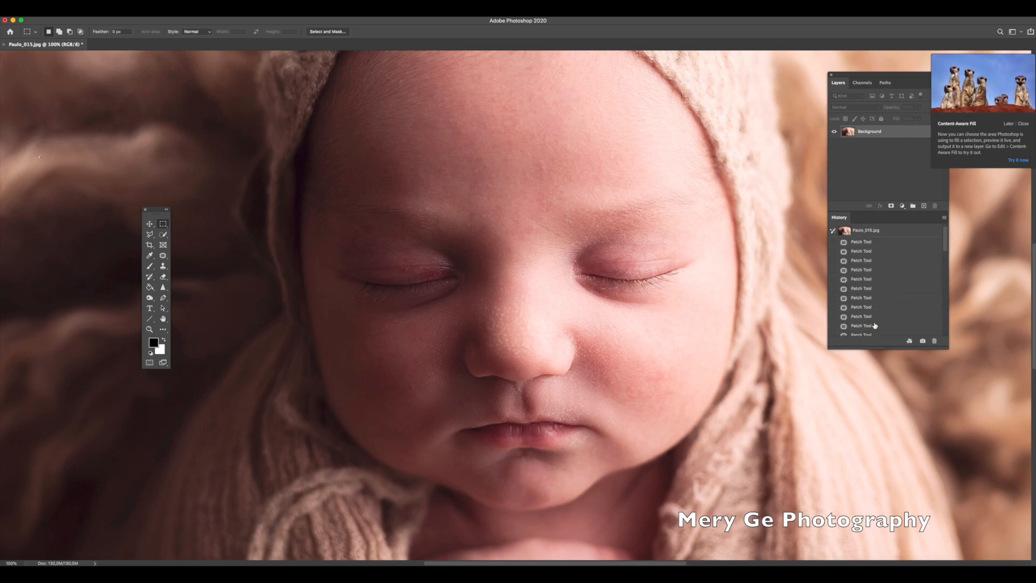
pyautogui.click(868, 231)
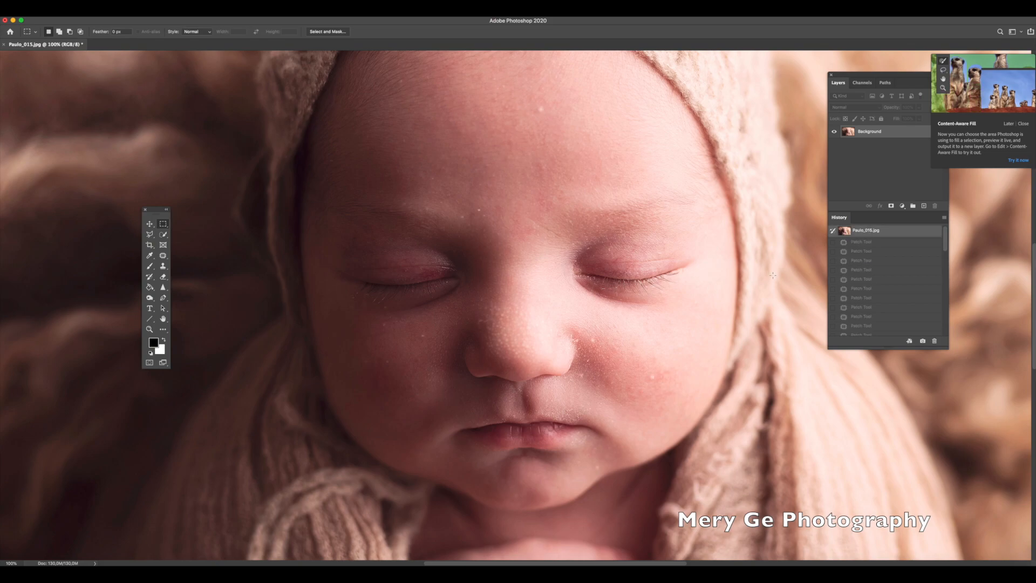
pyautogui.press('super+equal')
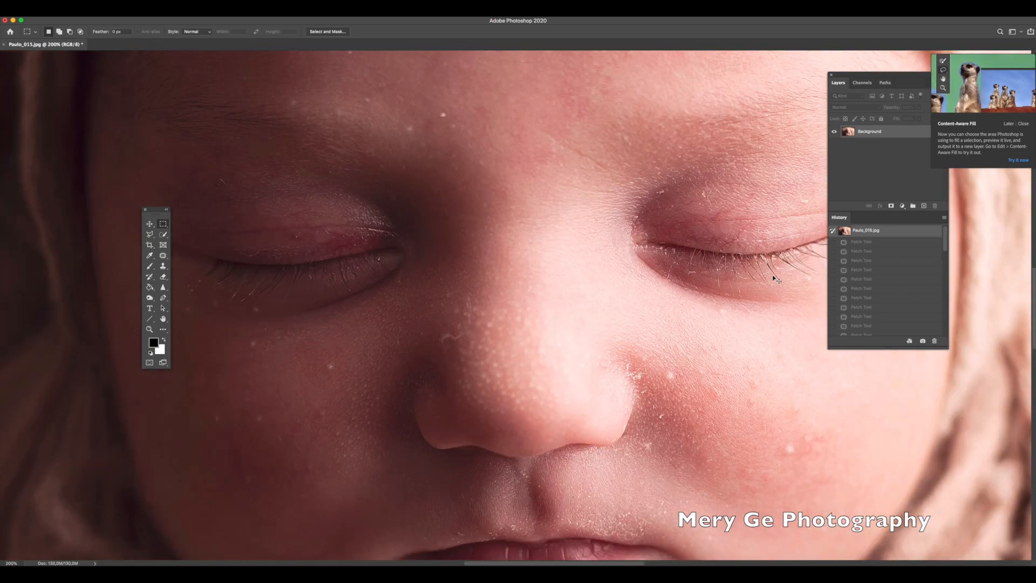
pyautogui.scroll(-5, 773, 275)
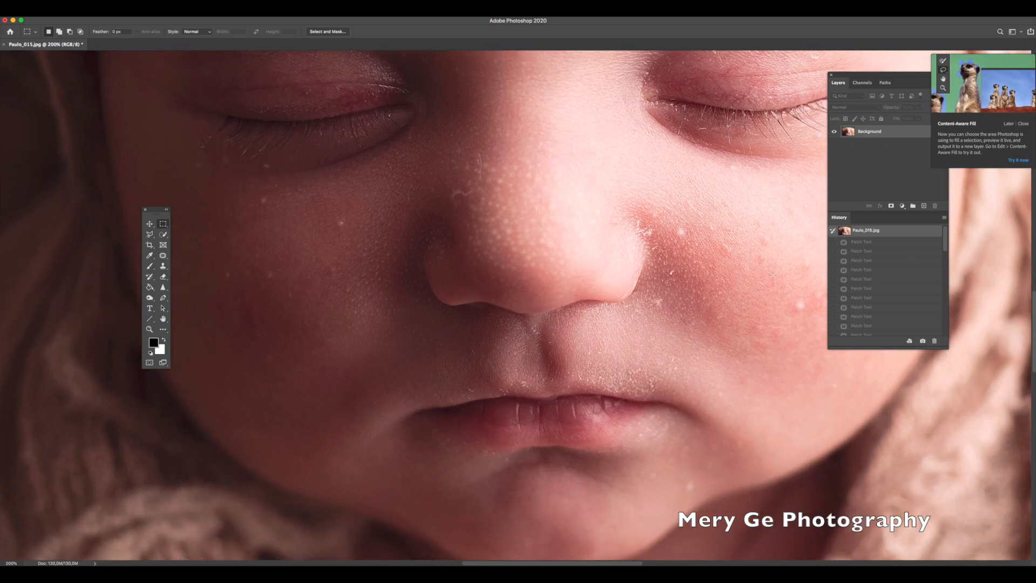
pyautogui.scroll(-5, 896, 316)
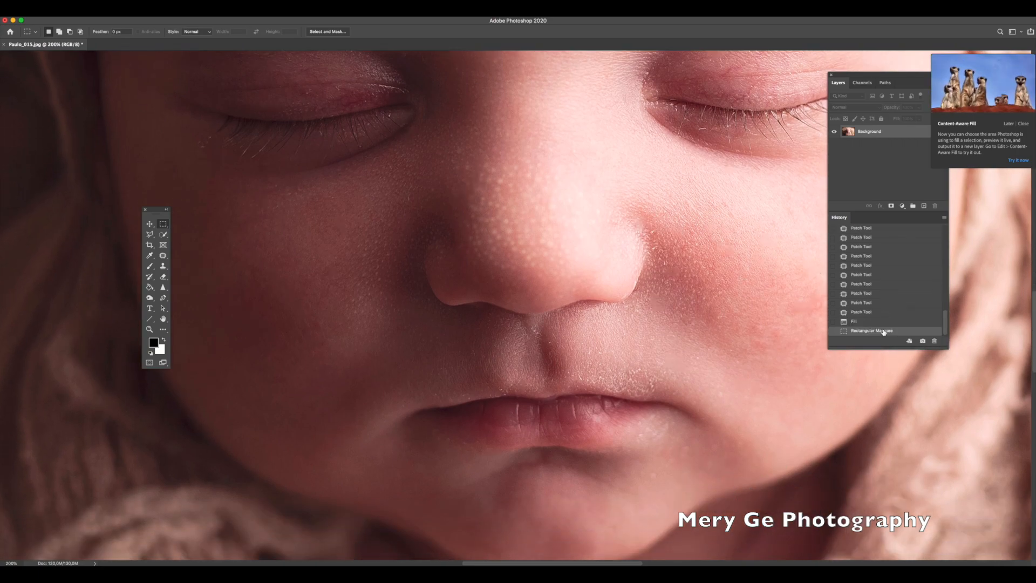
pyautogui.press('super+minus')
pyautogui.press('super+minus')
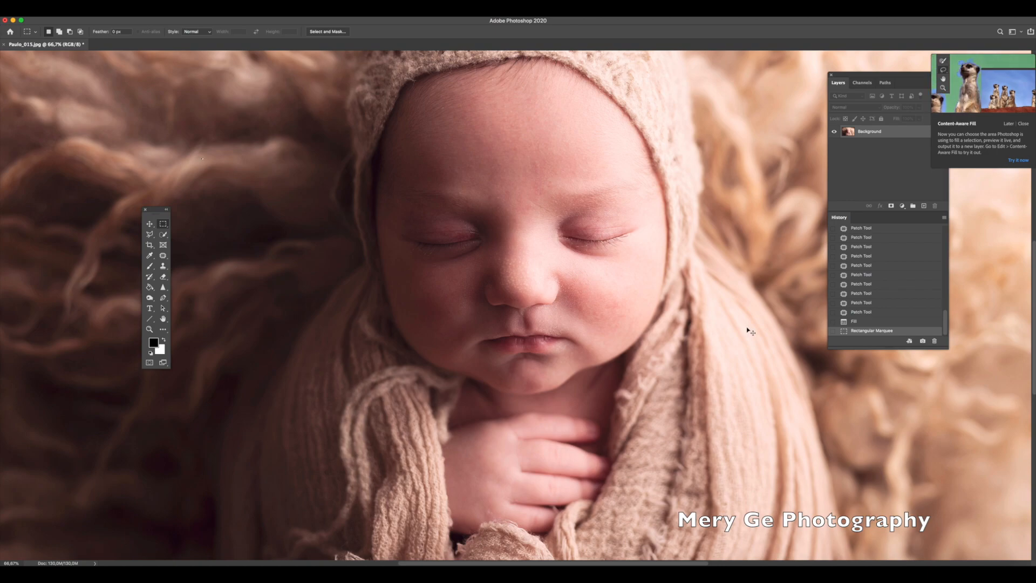
# - Outline the remaining specks beneath the image-right eye's lashes and at its inner corner as Patch tool areas
pyautogui.press('super+plus')
pyautogui.press('super+plus')
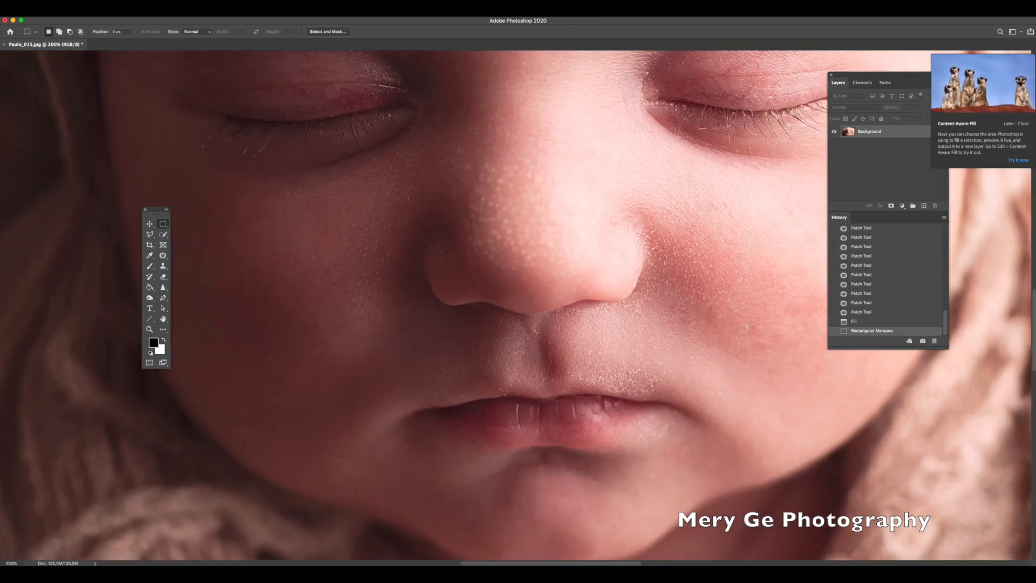
pyautogui.hscroll(5, 746, 327)
pyautogui.scroll(3, 746, 326)
pyautogui.hscroll(2, 747, 327)
pyautogui.scroll(2, 746, 327)
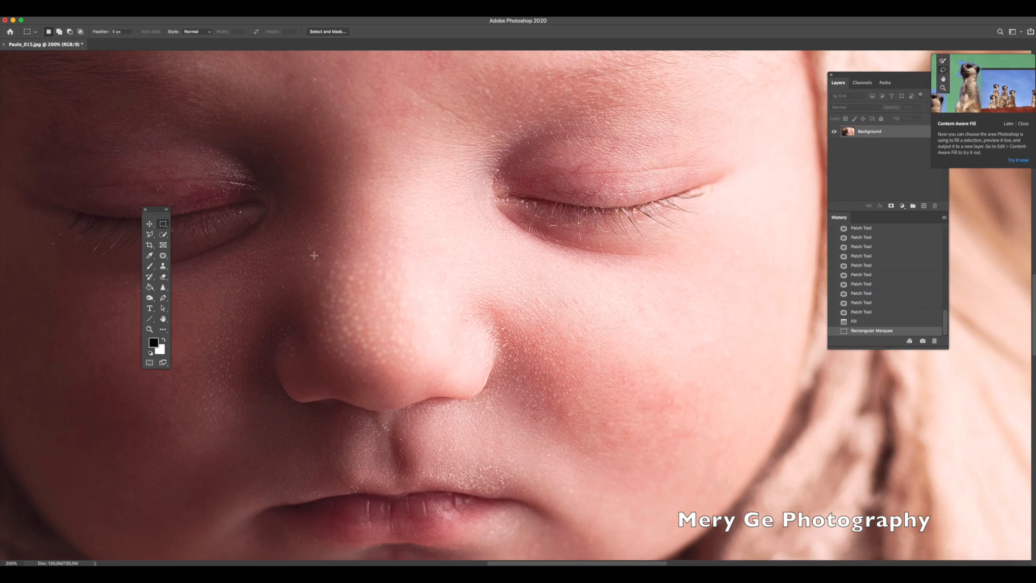
pyautogui.click(163, 255)
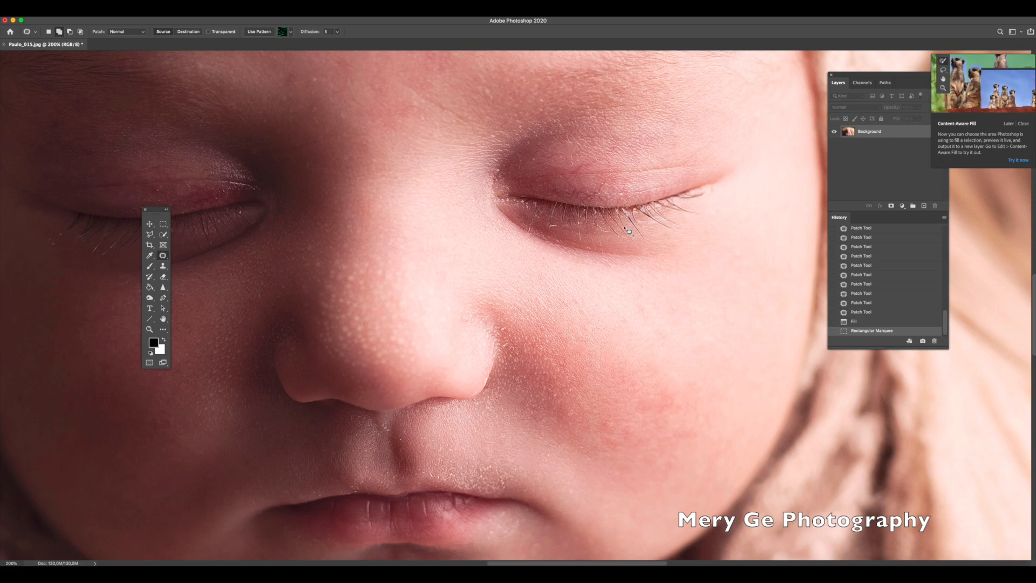
pyautogui.scroll(3, 628, 231)
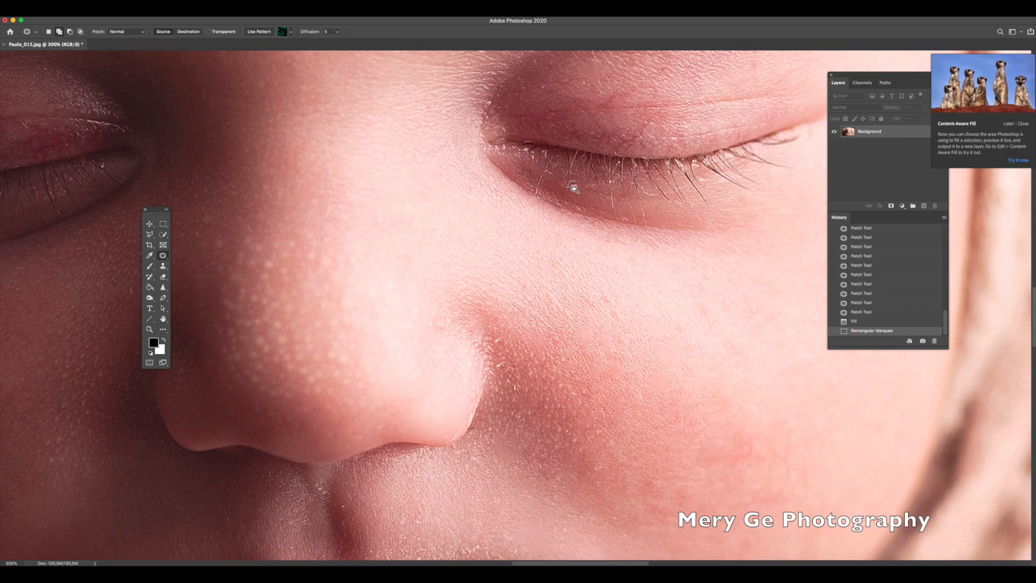
pyautogui.moveTo(582, 186); pyautogui.dragTo(571, 181)
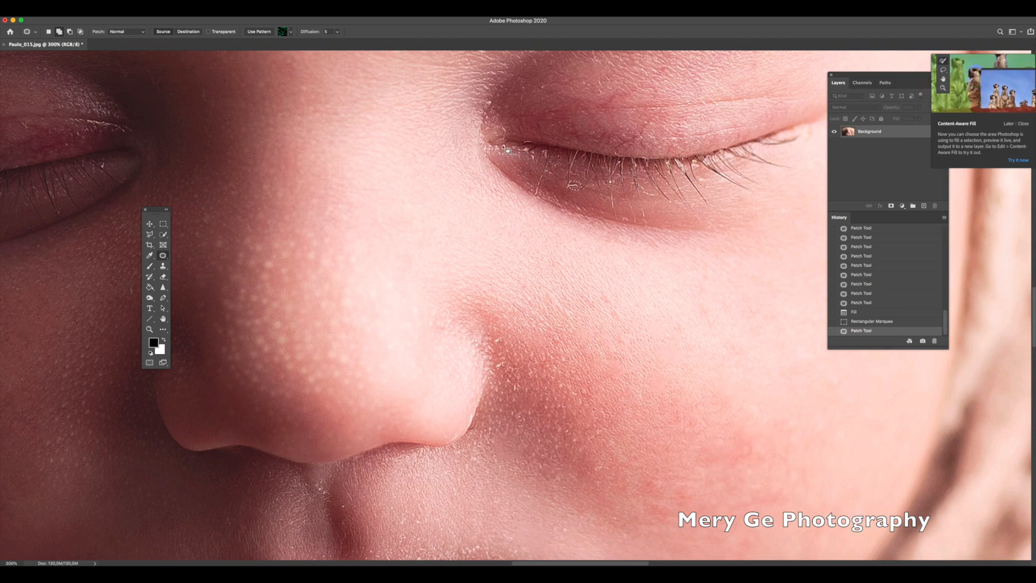
pyautogui.moveTo(502, 145); pyautogui.dragTo(533, 159)
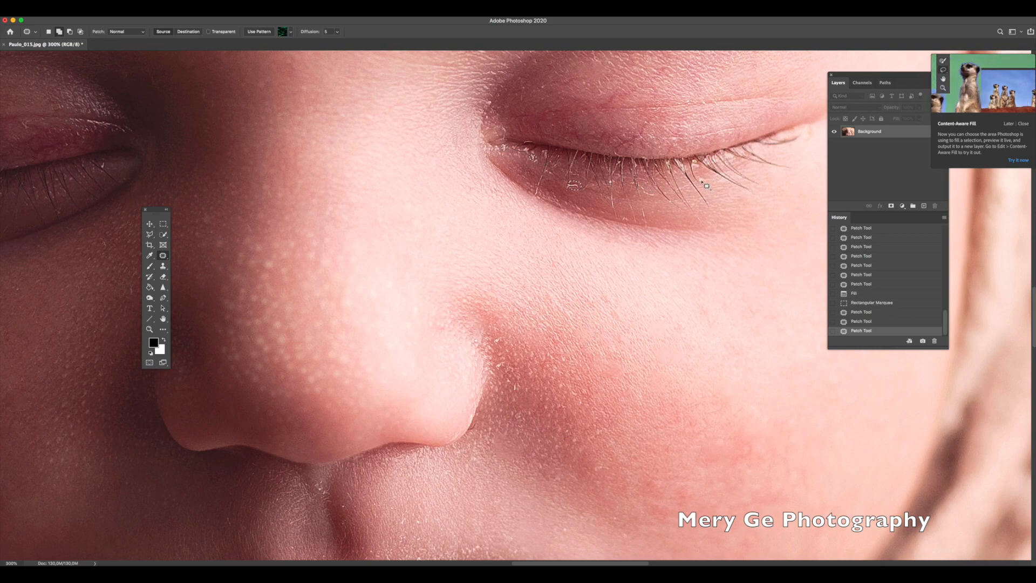
pyautogui.moveTo(702, 179); pyautogui.dragTo(703, 177)
pyautogui.moveTo(653, 200)
pyautogui.mouseDown()
pyautogui.moveTo(640, 187)
pyautogui.moveTo(621, 221)
pyautogui.moveTo(629, 218)
pyautogui.mouseUp()
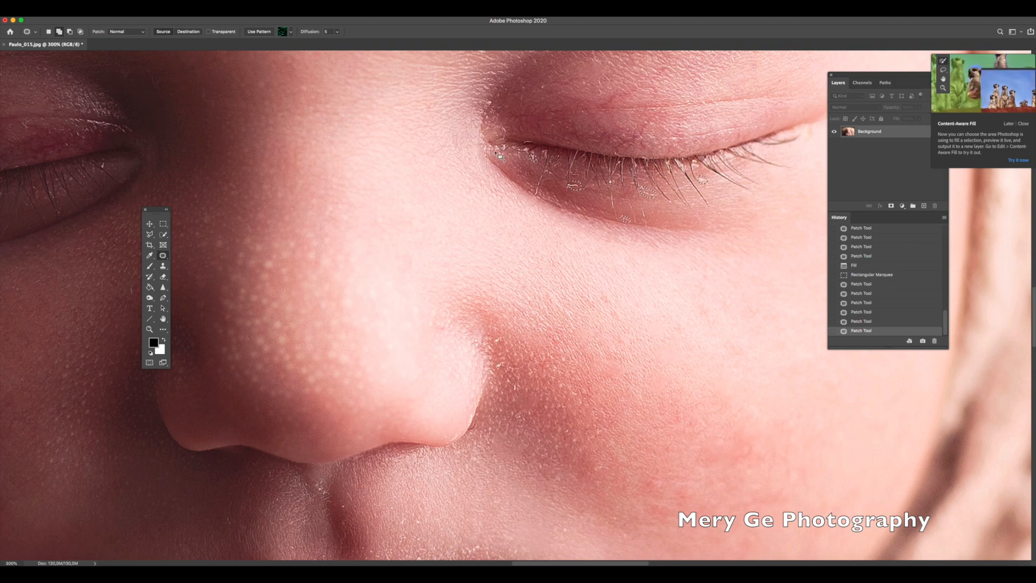
pyautogui.moveTo(498, 159); pyautogui.dragTo(501, 155)
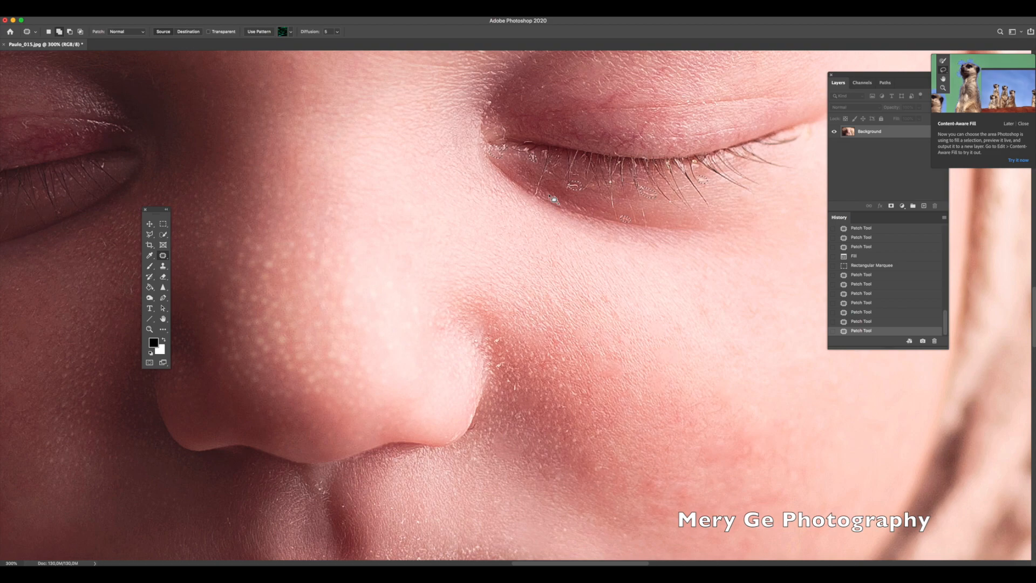
# - Fill the selected under-eye specks with Content-Aware at 100% opacity and deselect the areas
pyautogui.hotkey('shift', 'BackSpace')
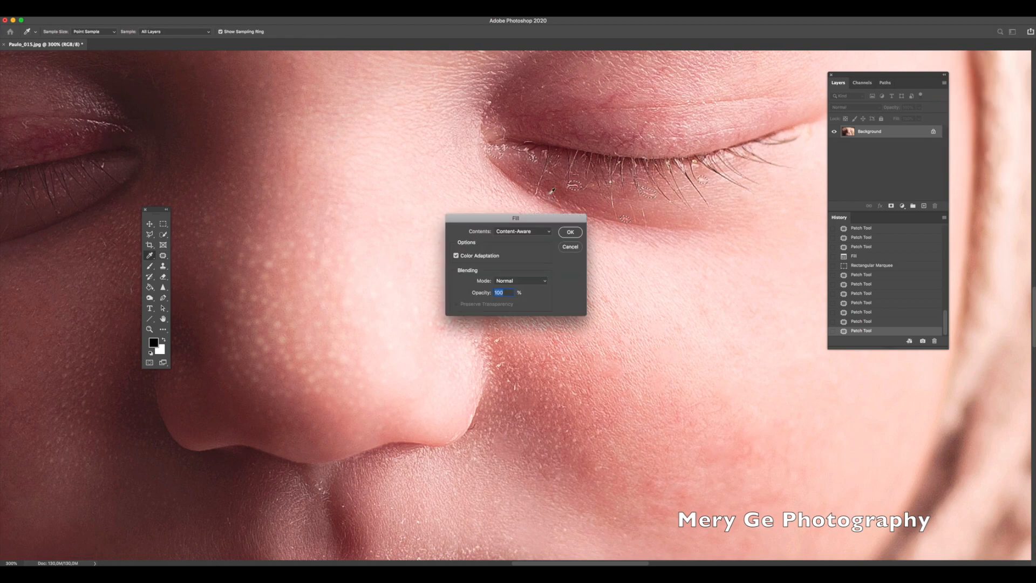
pyautogui.click(571, 234)
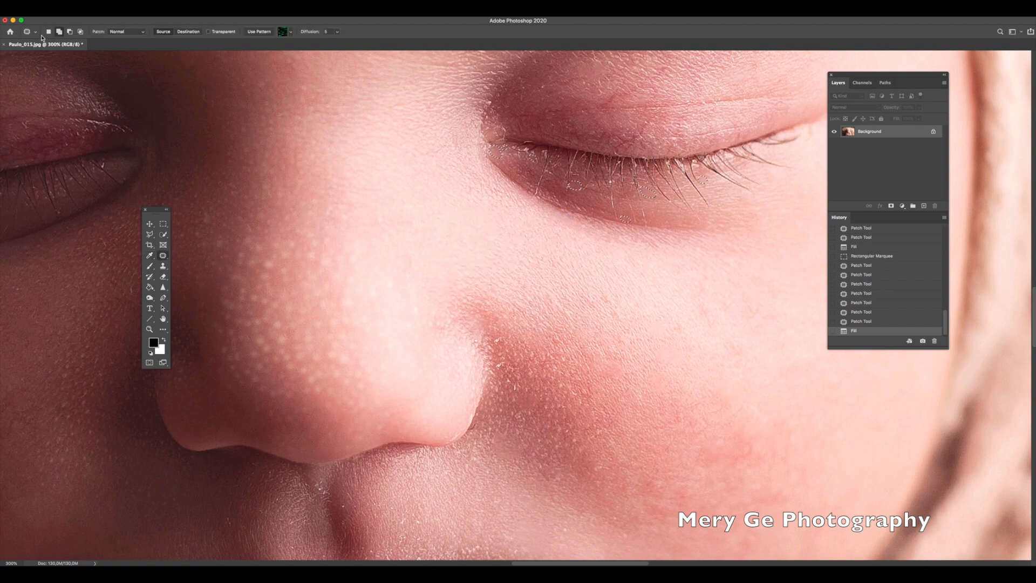
pyautogui.click(164, 225)
pyautogui.press('super+d')
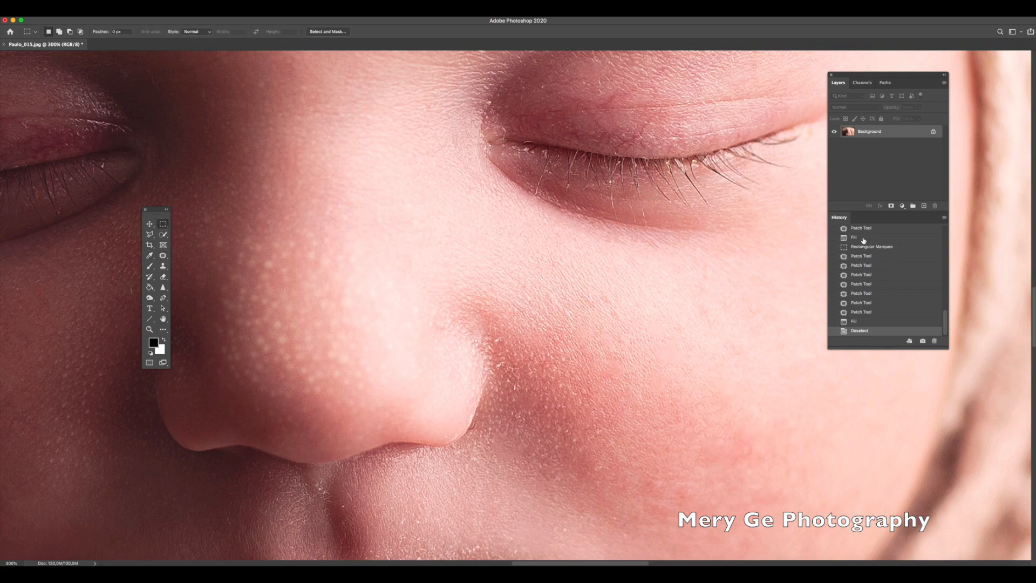
# - Compare the image-right eye before and after the second fill using the history states, and return to the latest one
pyautogui.click(863, 239)
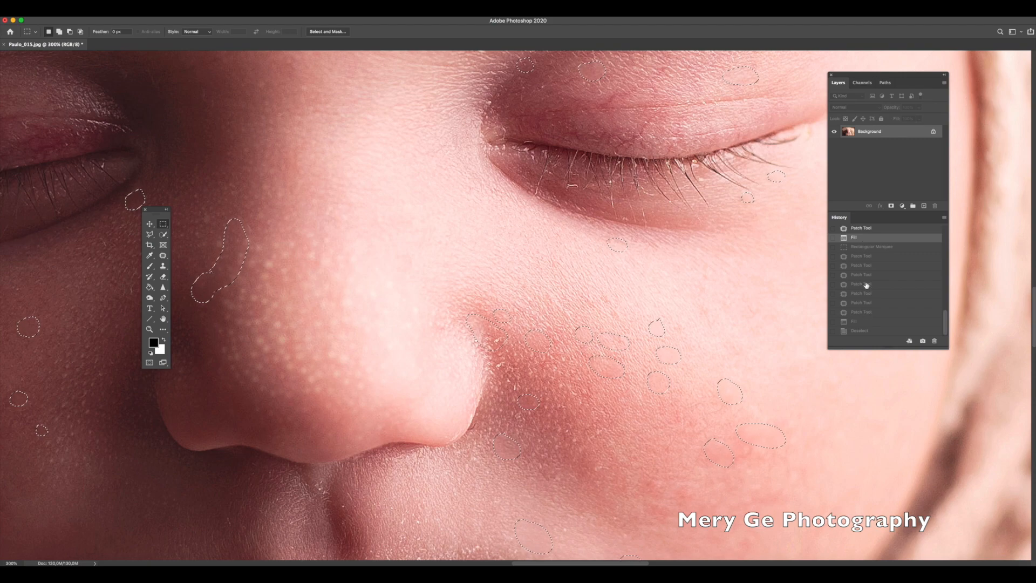
pyautogui.click(862, 248)
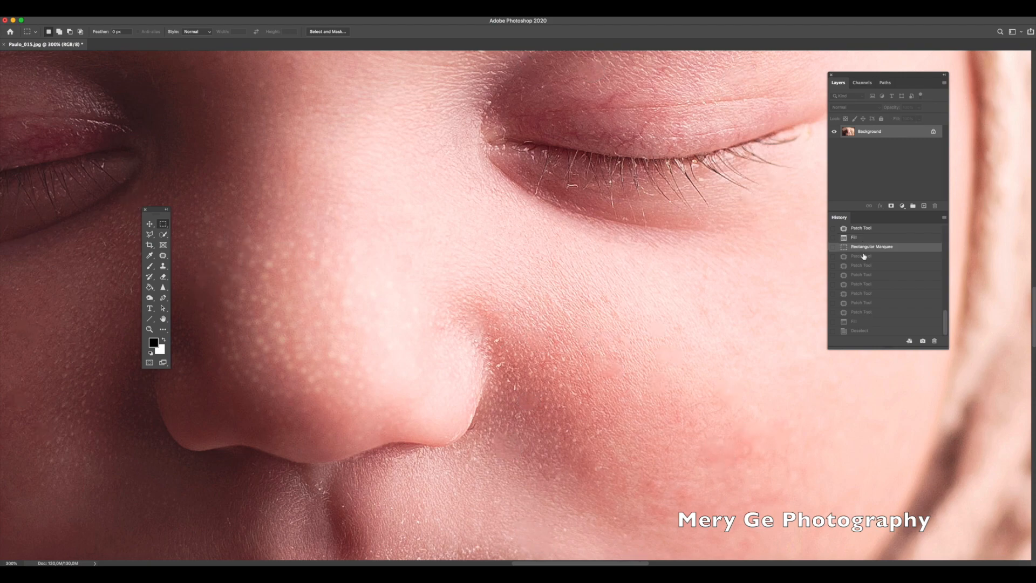
pyautogui.click(870, 332)
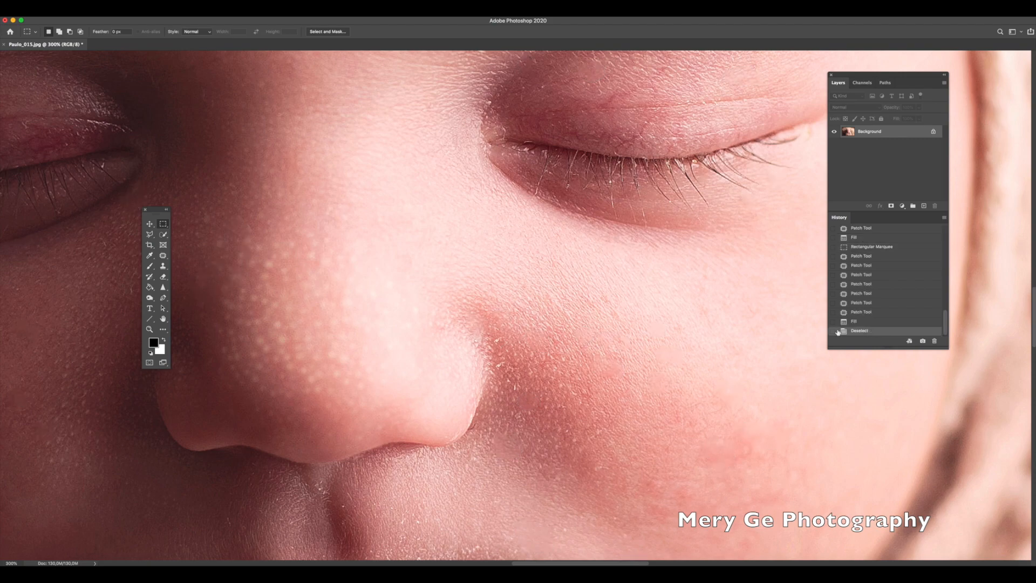
pyautogui.scroll(3, 591, 313)
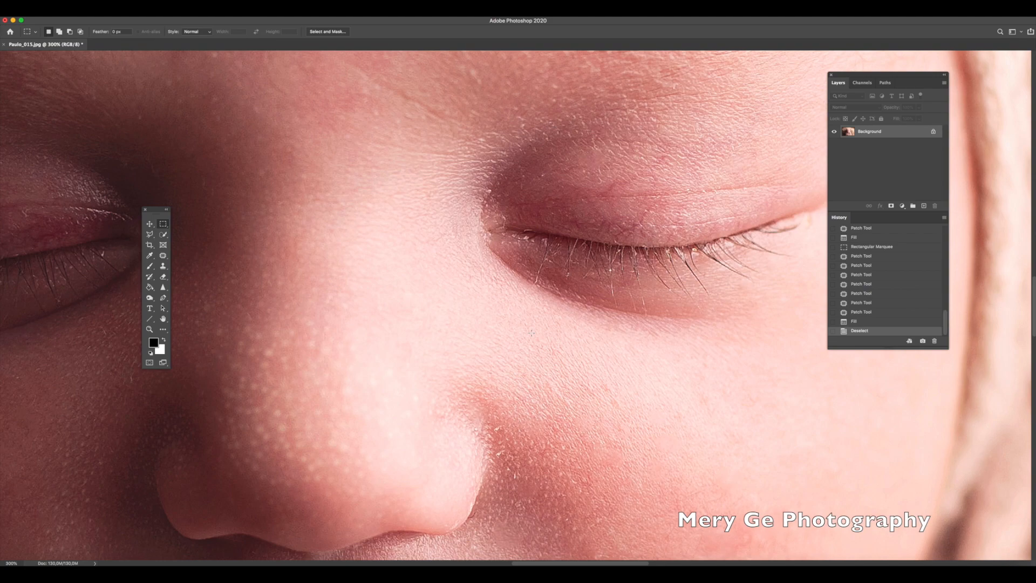
pyautogui.press('super+minus')
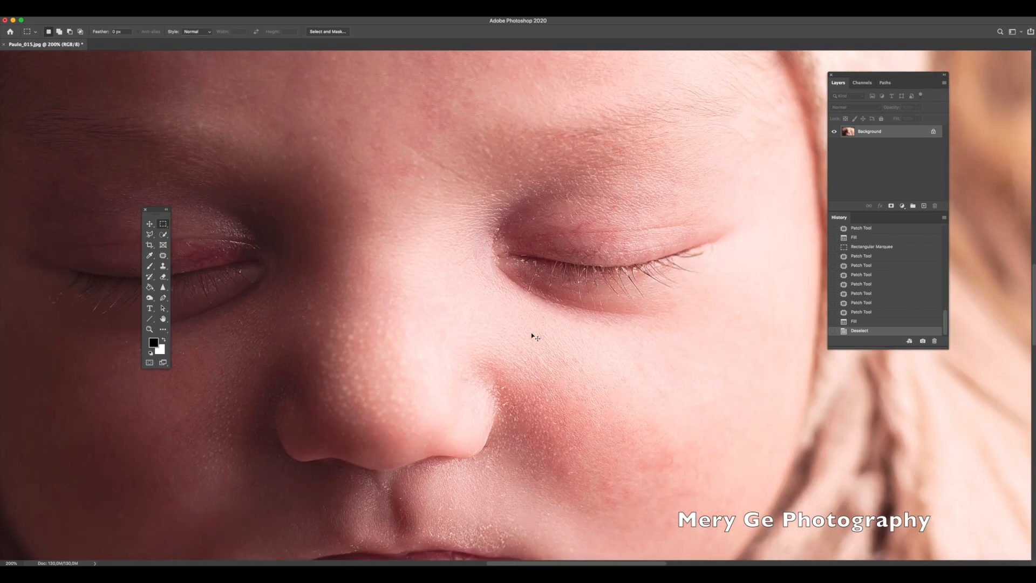
pyautogui.press('super+minus')
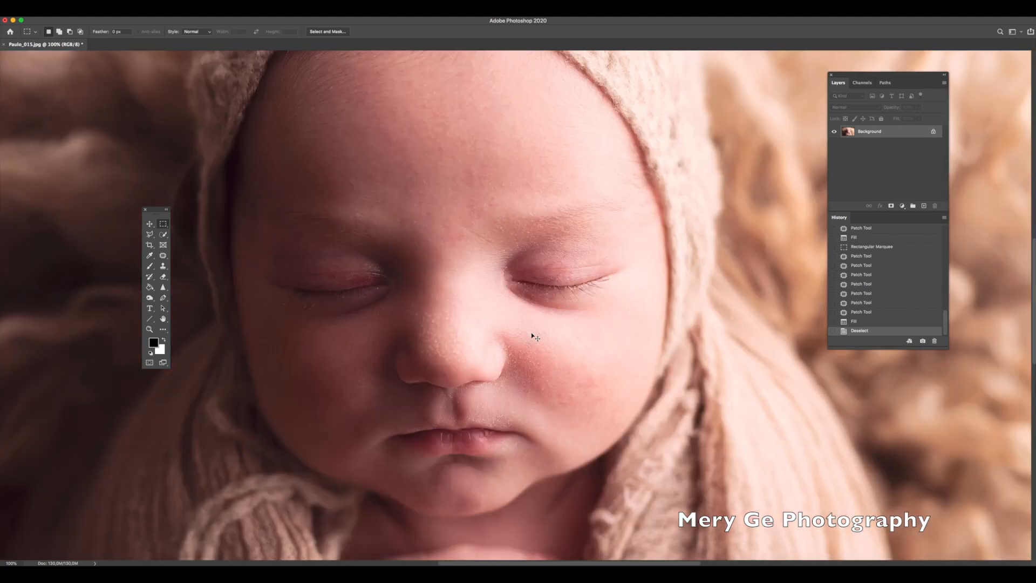
# - Outline the skin flaw beyond the image-left eye's outer lashes and the small speck at its inner corner as Patch tool areas
pyautogui.press('super+plus')
pyautogui.hscroll(-5, 386, 279)
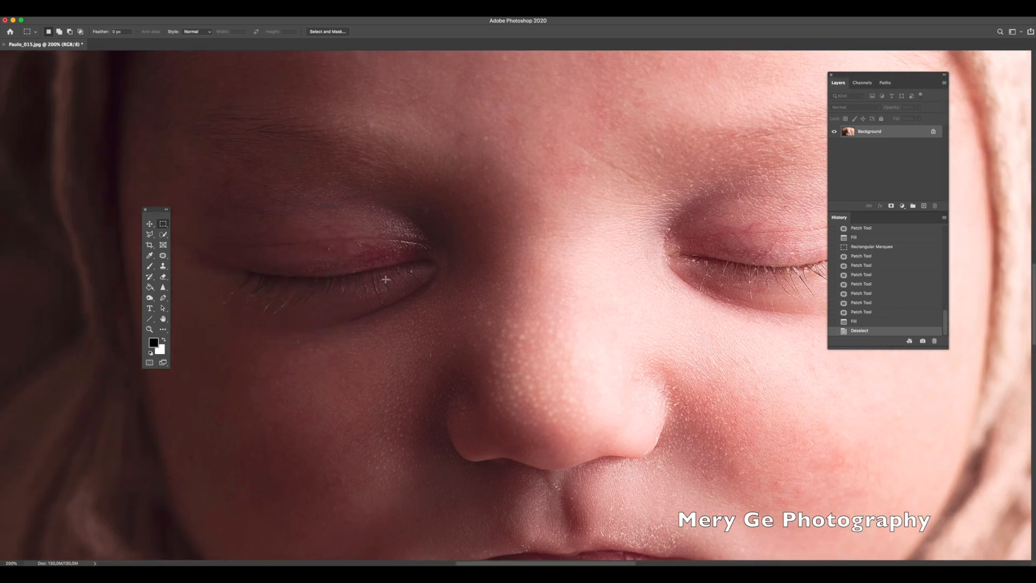
pyautogui.click(162, 257)
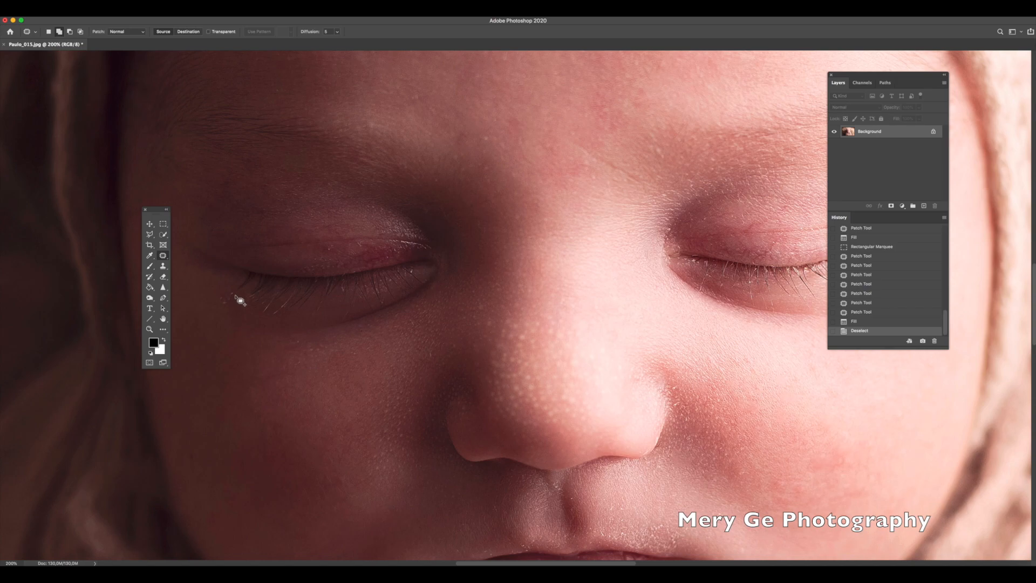
pyautogui.moveTo(233, 292)
pyautogui.mouseDown()
pyautogui.moveTo(221, 305)
pyautogui.moveTo(234, 294)
pyautogui.moveTo(317, 301)
pyautogui.mouseUp()
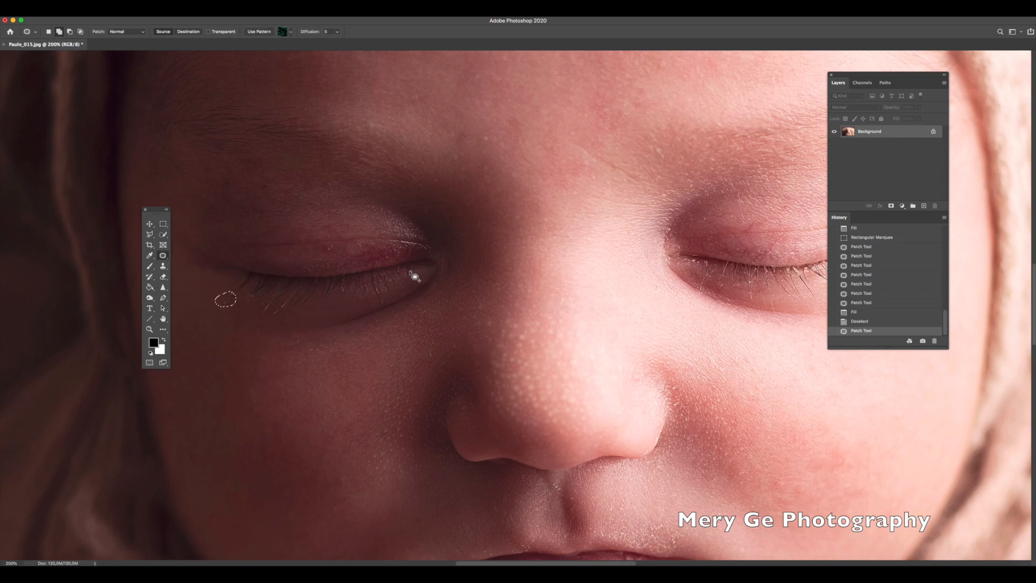
pyautogui.moveTo(415, 273); pyautogui.dragTo(411, 268)
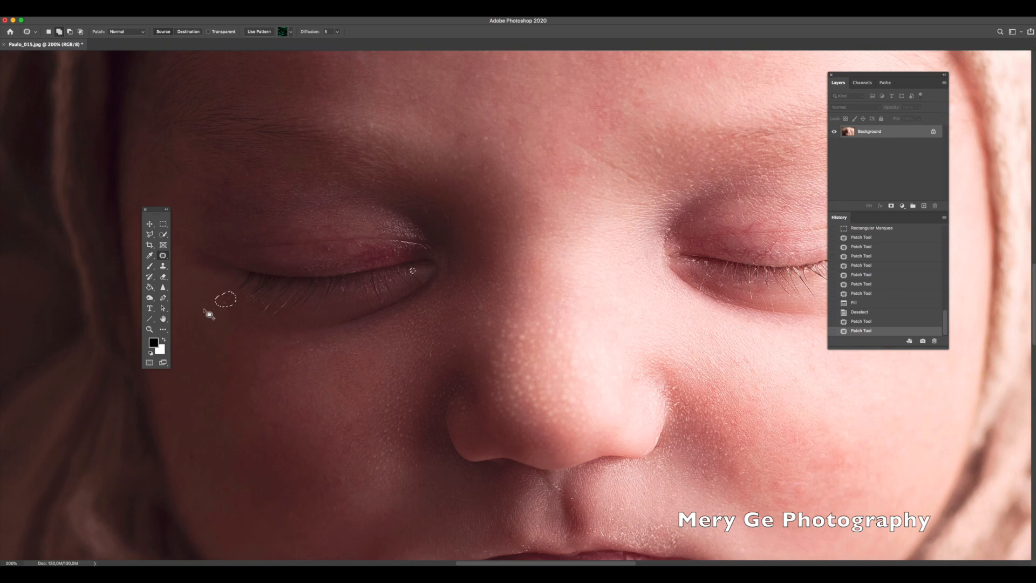
pyautogui.moveTo(232, 306); pyautogui.dragTo(236, 302)
# - Fill the selected spots around the image-left eye with Content-Aware and deselect the areas
pyautogui.hotkey('shift', 'F5')
pyautogui.click(576, 233)
pyautogui.click(163, 223)
pyautogui.click(227, 231)
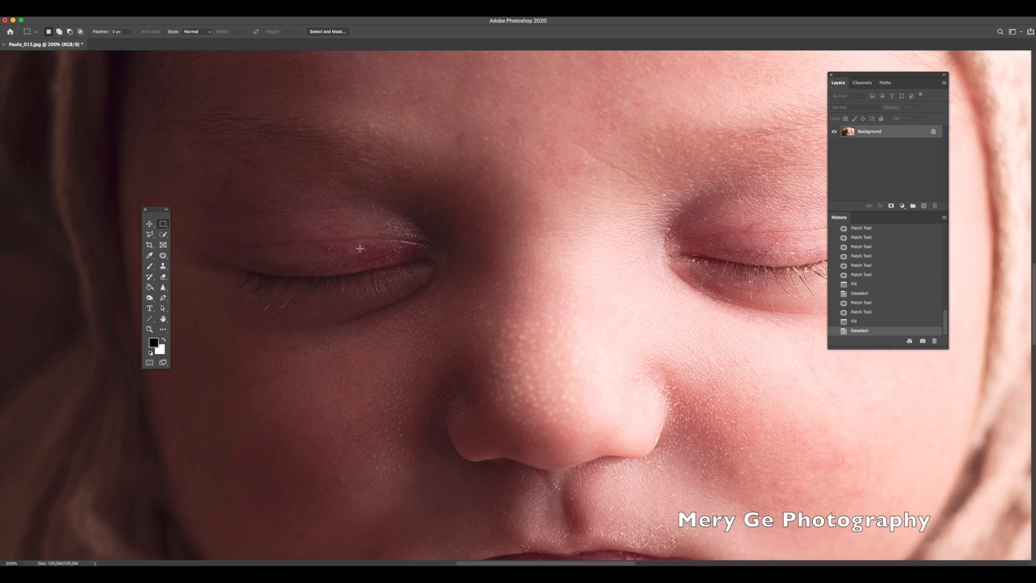
# - Inspect the forehead, eyes, nose, cheeks, mouth and hand at 200% for remaining flakes or blemishes
pyautogui.scroll(8, 361, 249)
pyautogui.scroll(6, 369, 249)
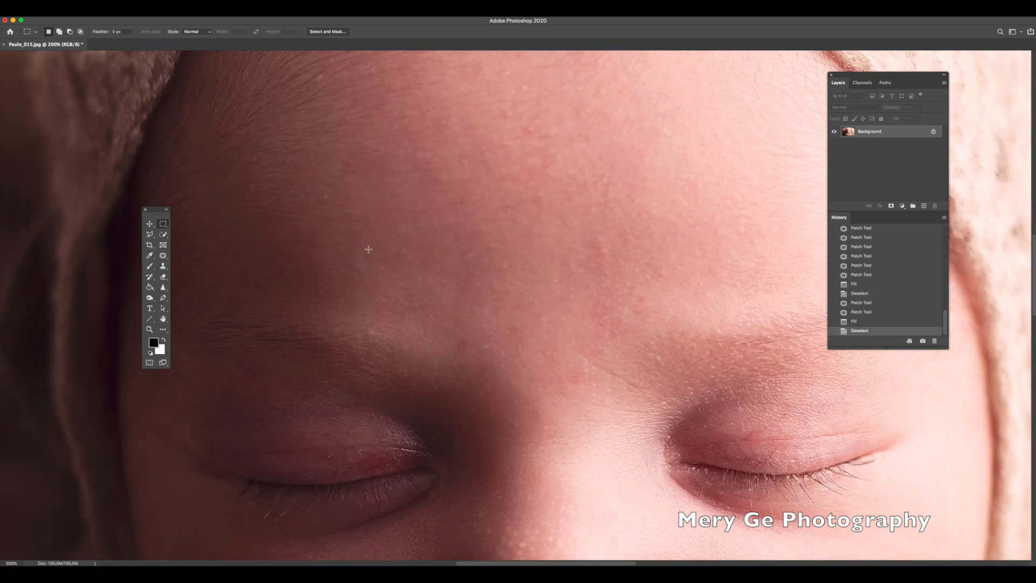
pyautogui.scroll(-7, 382, 249)
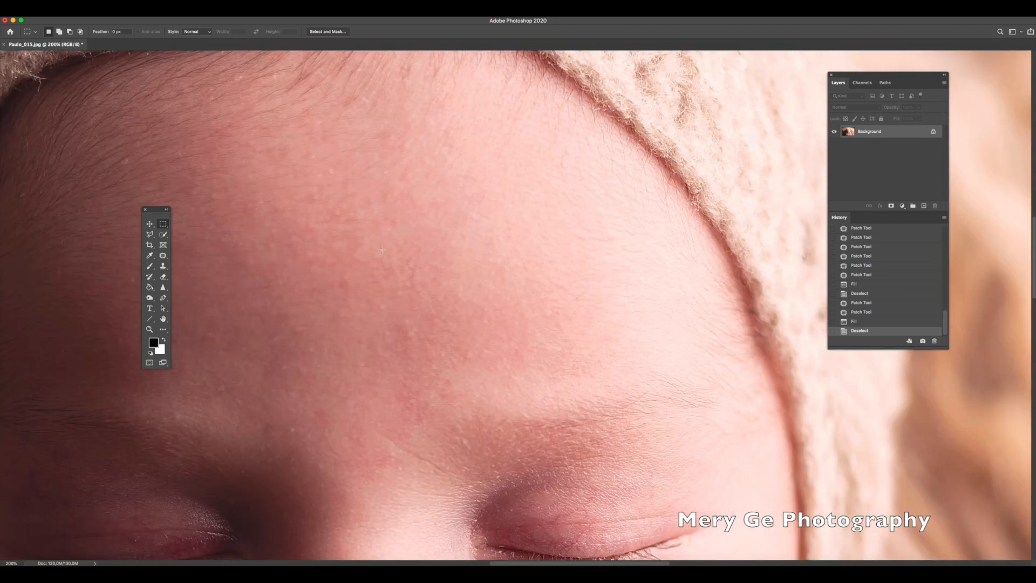
pyautogui.scroll(-8, 382, 250)
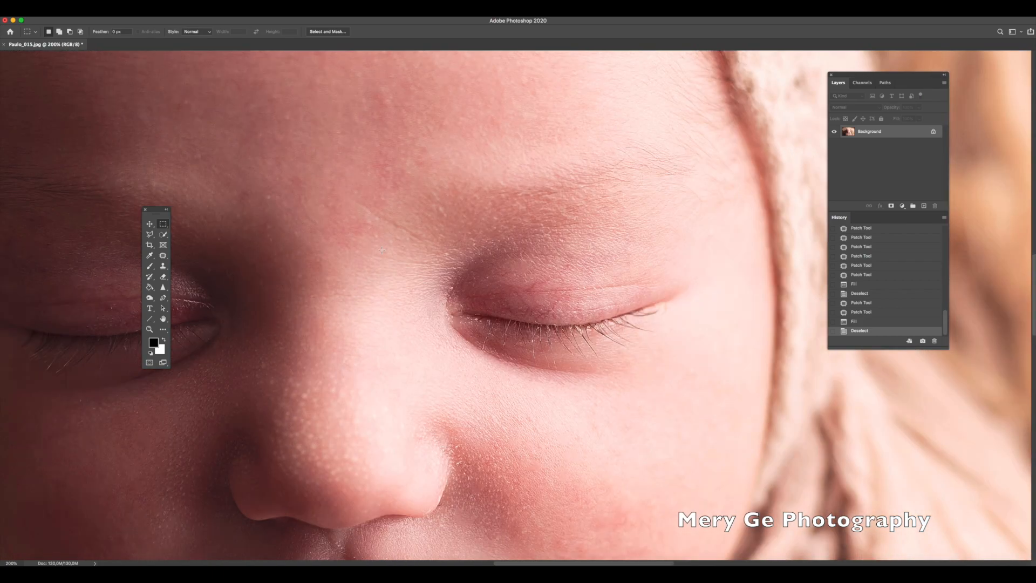
pyautogui.scroll(-5, 381, 250)
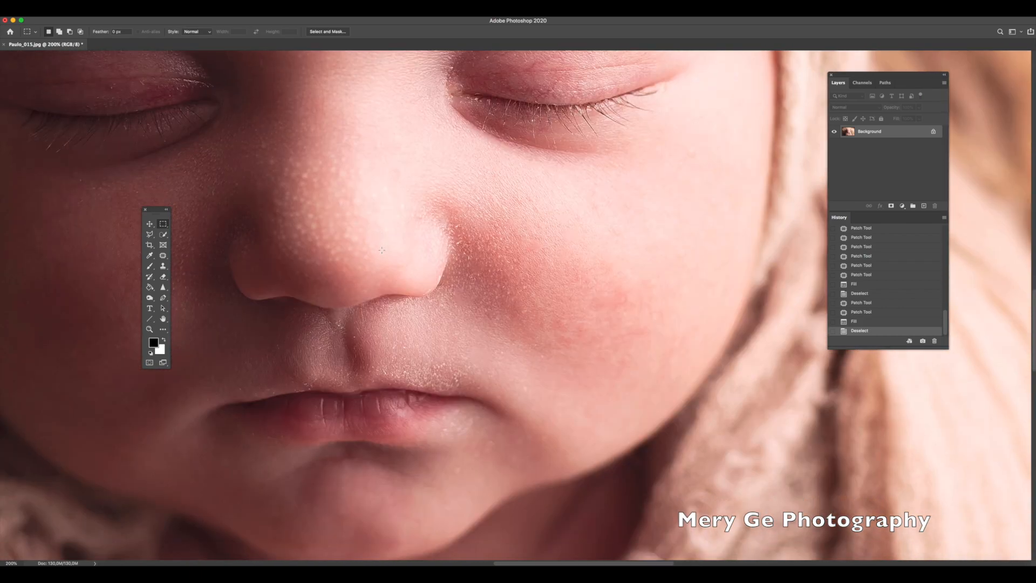
pyautogui.hscroll(-5, 382, 250)
pyautogui.hscroll(-4, 381, 250)
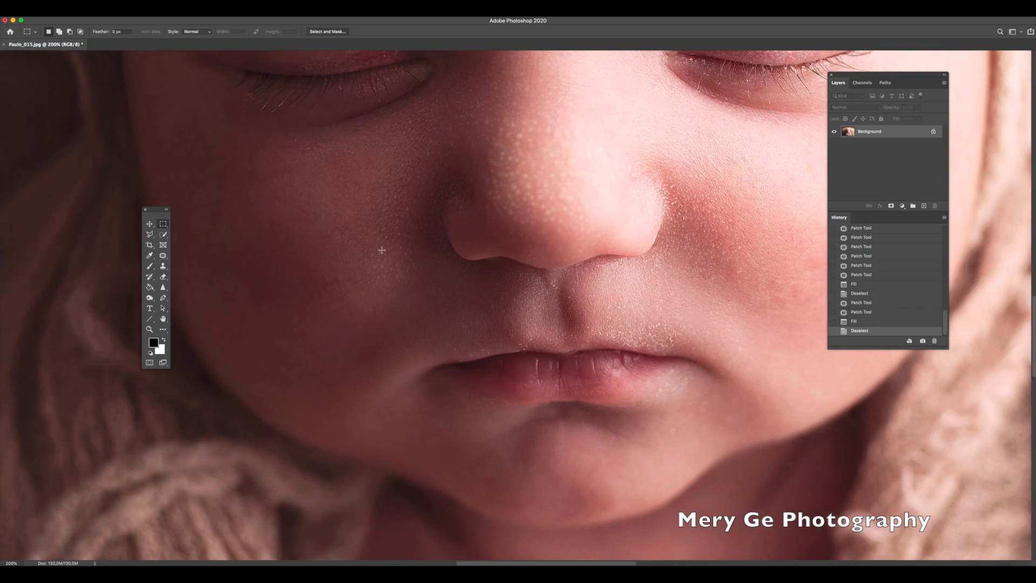
pyautogui.scroll(-4, 381, 250)
pyautogui.hscroll(-4, 382, 249)
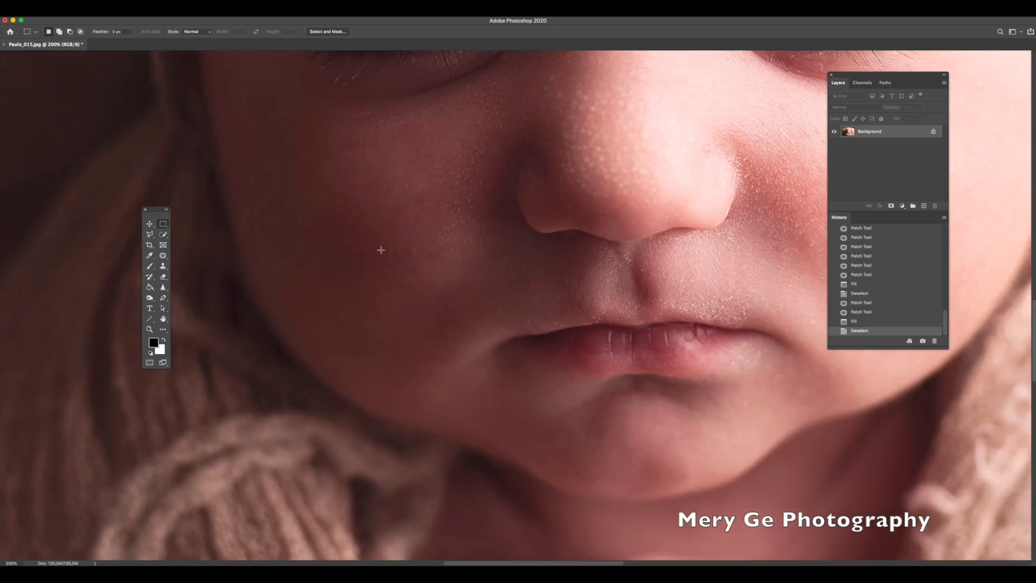
pyautogui.scroll(-8, 381, 250)
pyautogui.hscroll(2, 381, 250)
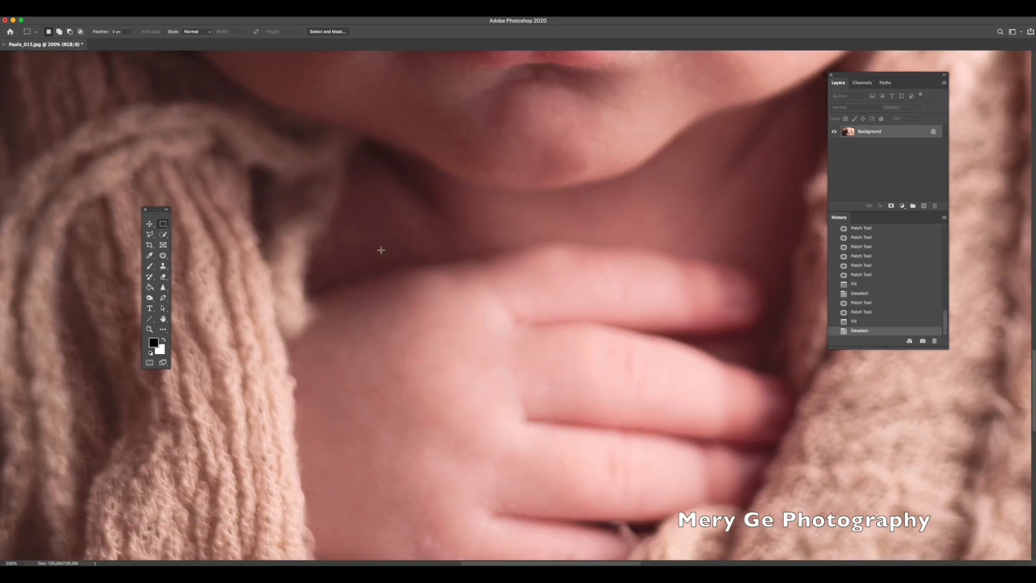
pyautogui.hscroll(2, 381, 250)
pyautogui.scroll(8, 381, 250)
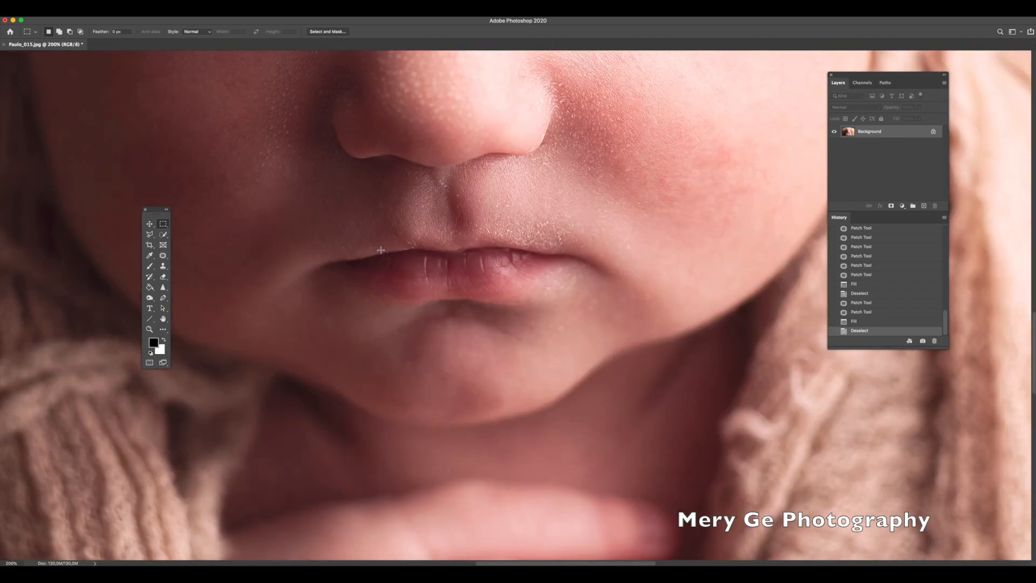
pyautogui.scroll(5, 380, 249)
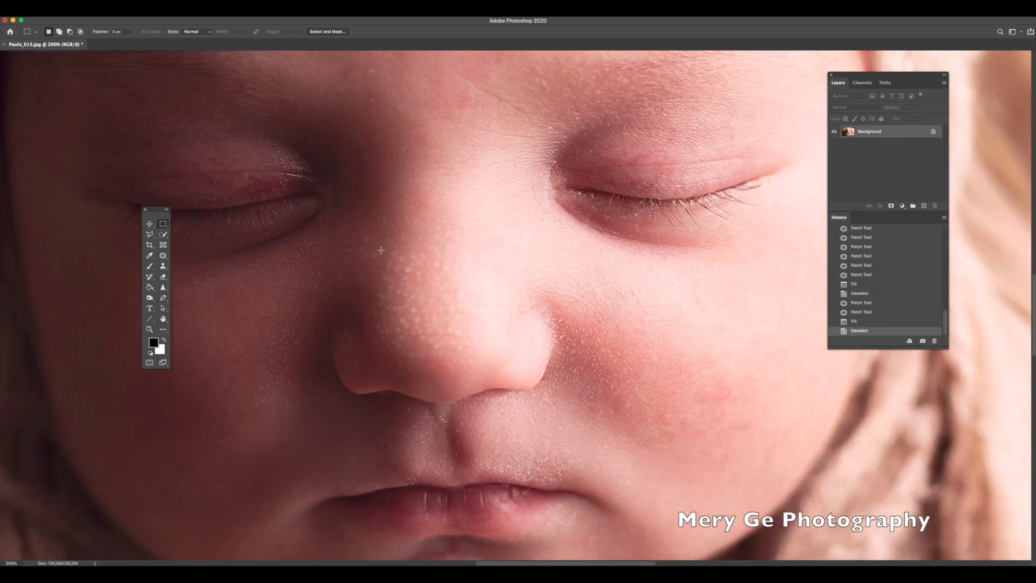
# - Review the retouched portrait as a whole at 33.3% and the face more closely at 66.7%
pyautogui.press('super+minus')
pyautogui.press('super+minus')
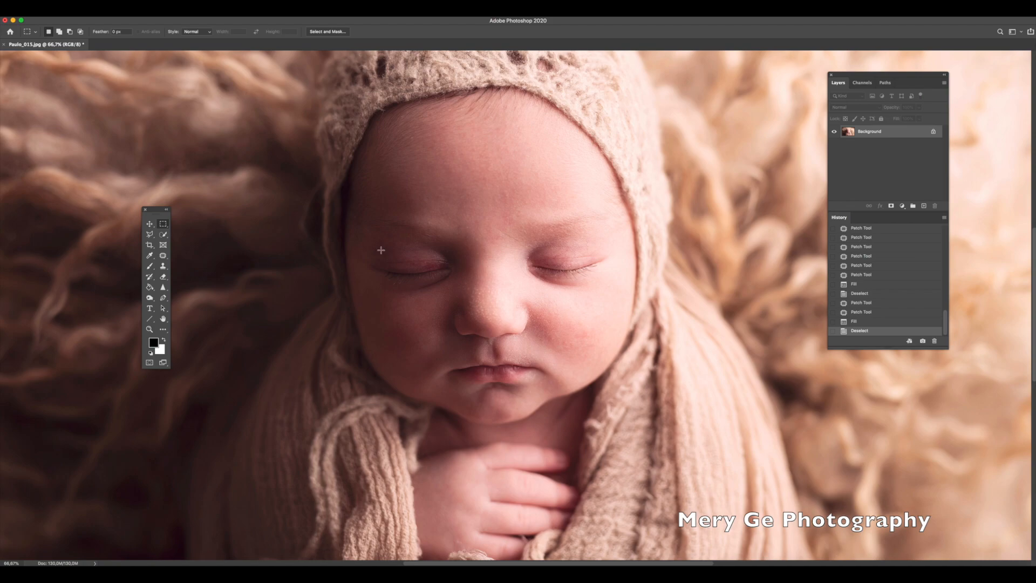
pyautogui.press('super+minus')
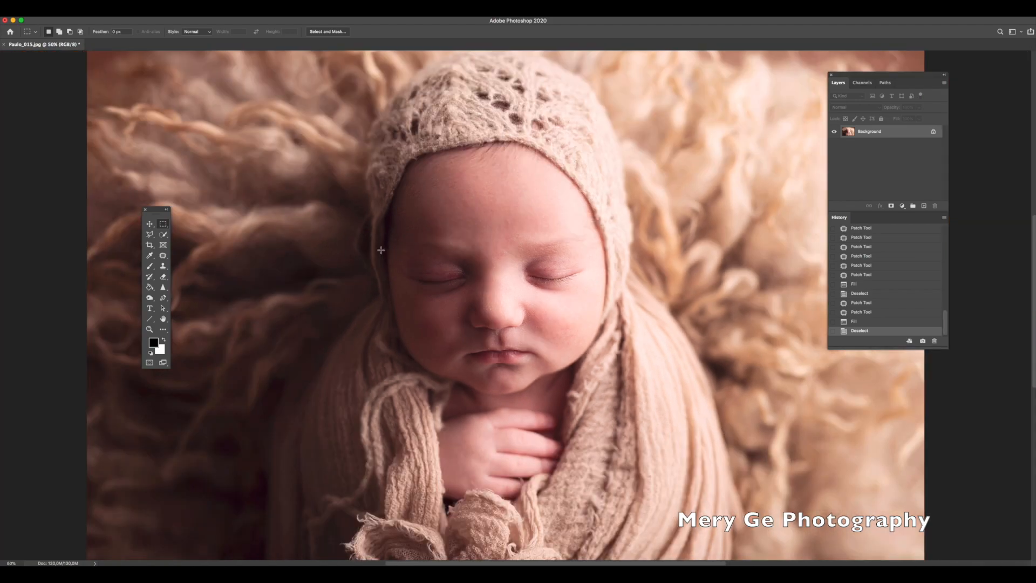
pyautogui.press('super+minus')
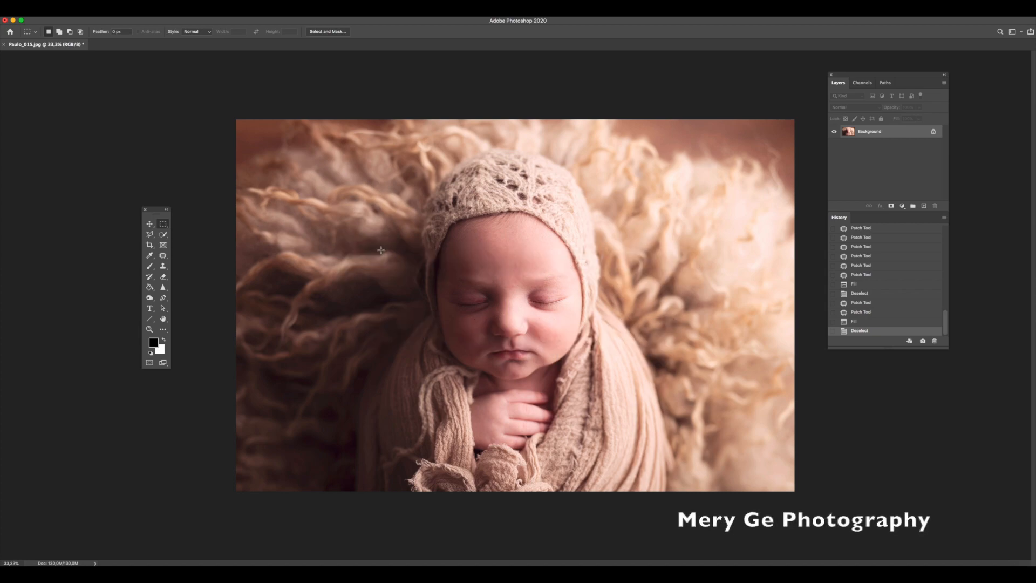
pyautogui.press('super+equal')
pyautogui.press('super+equal')
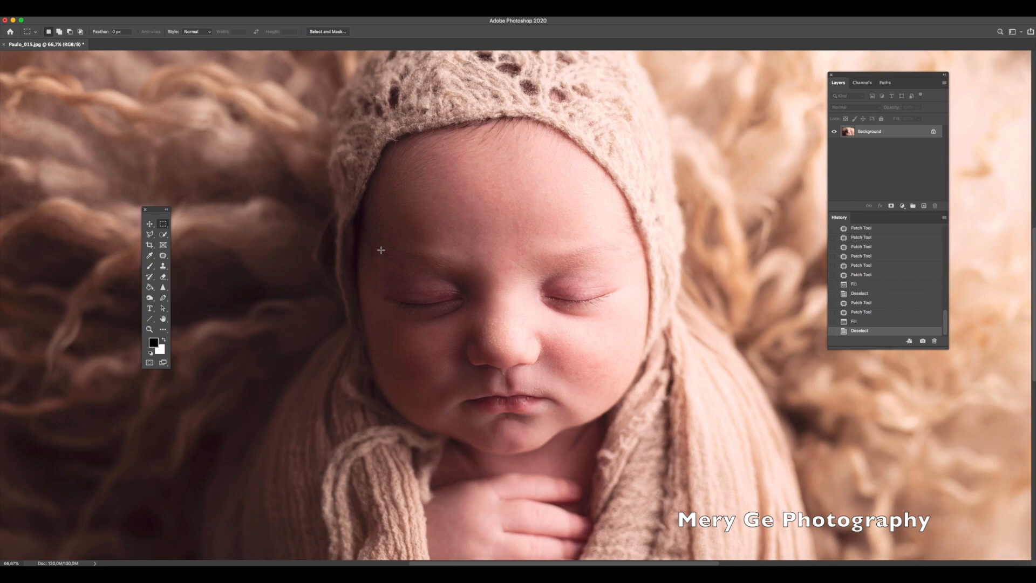
pyautogui.press('super+minus')
pyautogui.press('super+minus')
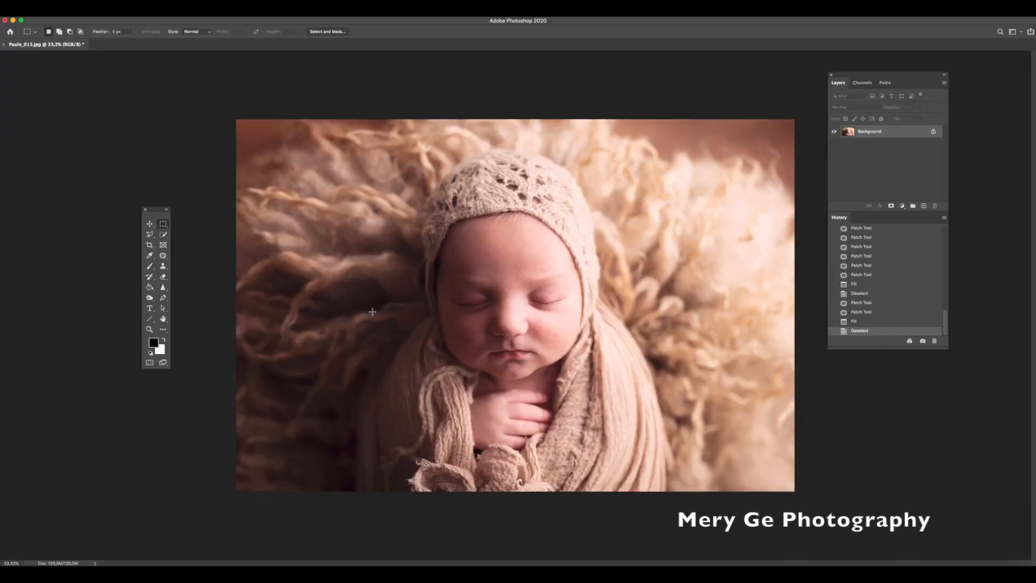
pyautogui.press('super+plus')
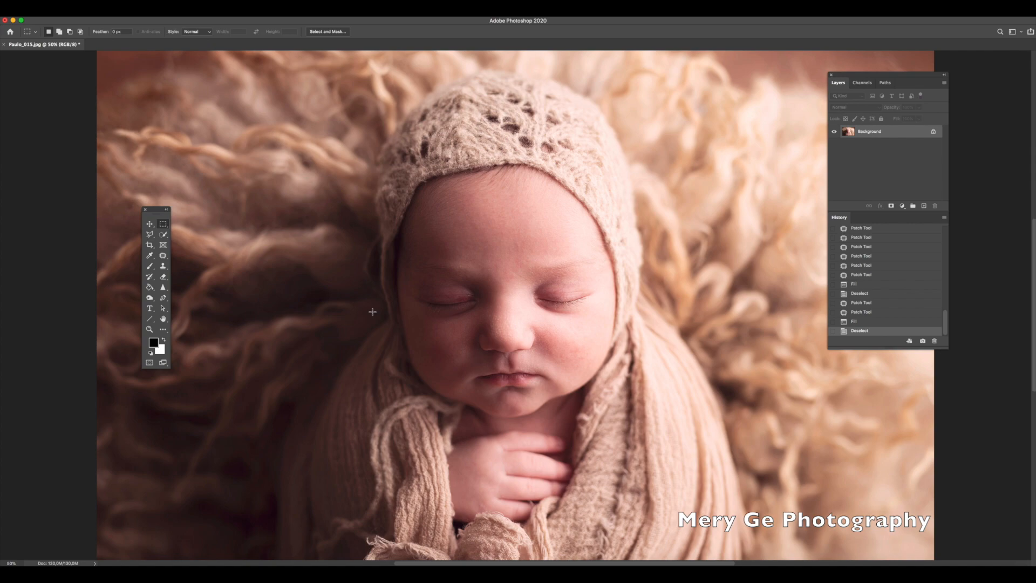
pyautogui.press('super+plus')
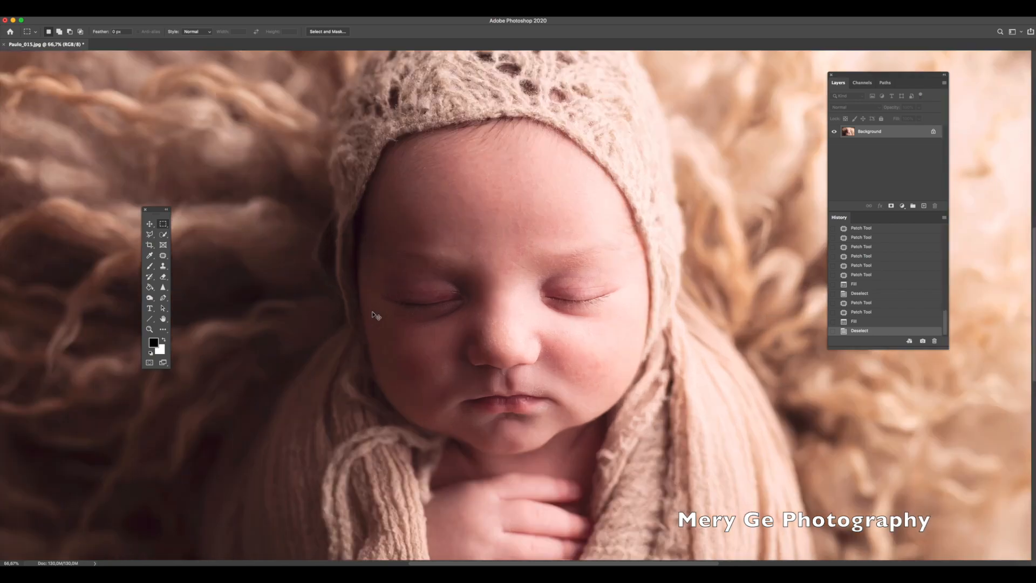
pyautogui.press('super+minus')
pyautogui.press('super+minus')
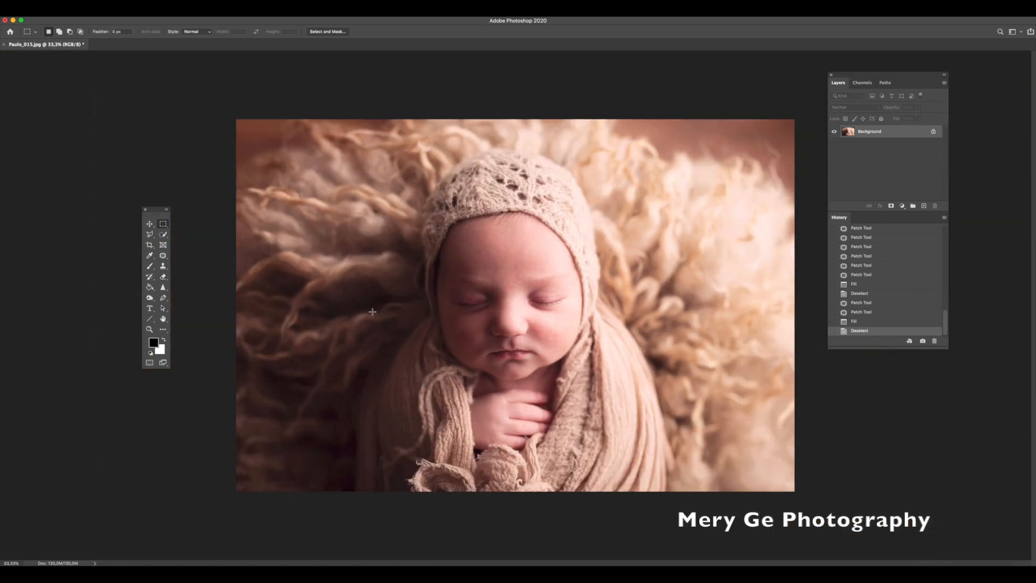